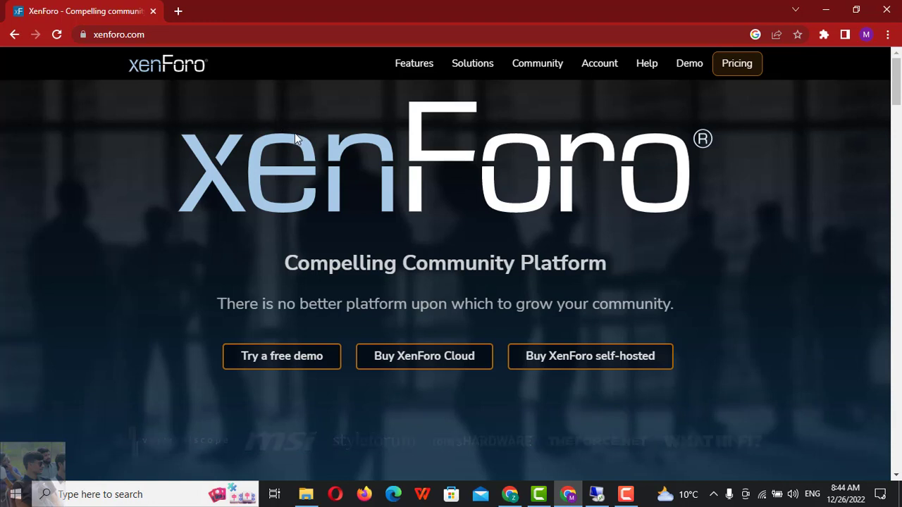
- Extract XenForo-v2-2-10.zip with WinRAR into a XenForo-v2-2-10 folder beside the archive
left_click(631, 499)
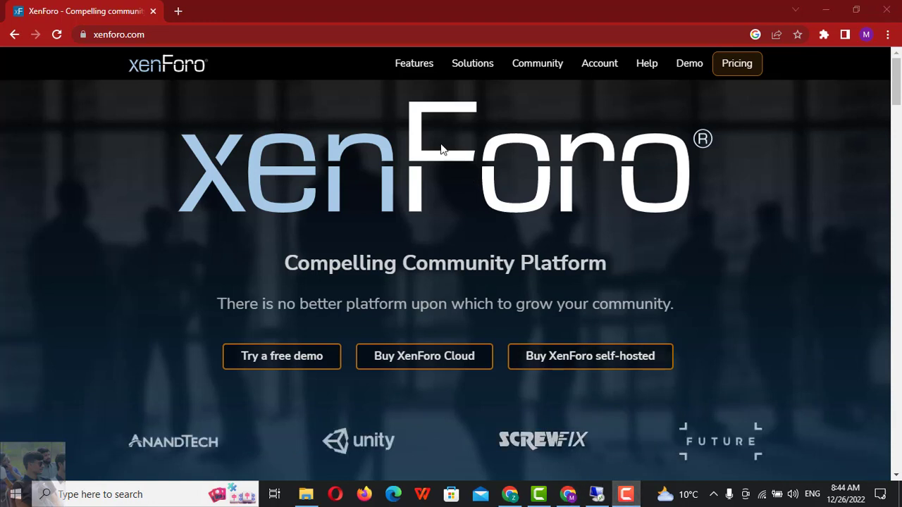
left_click(283, 122)
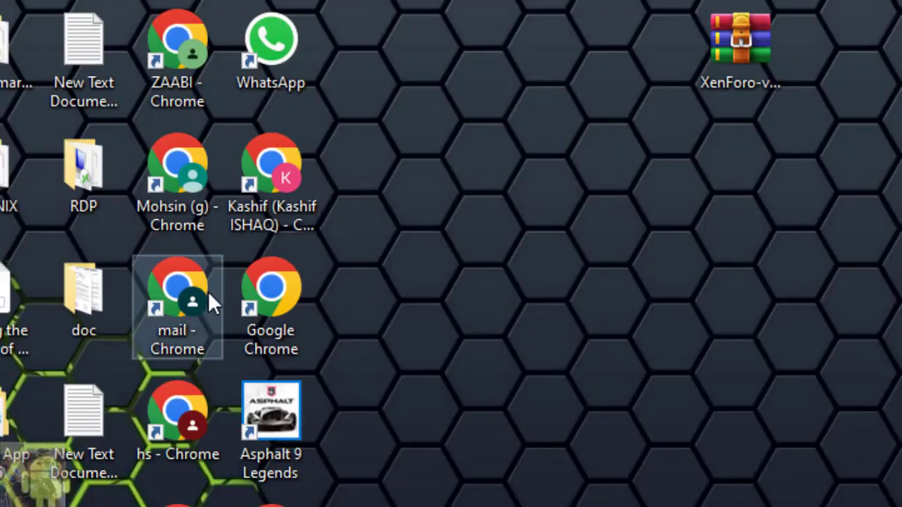
left_click(719, 56)
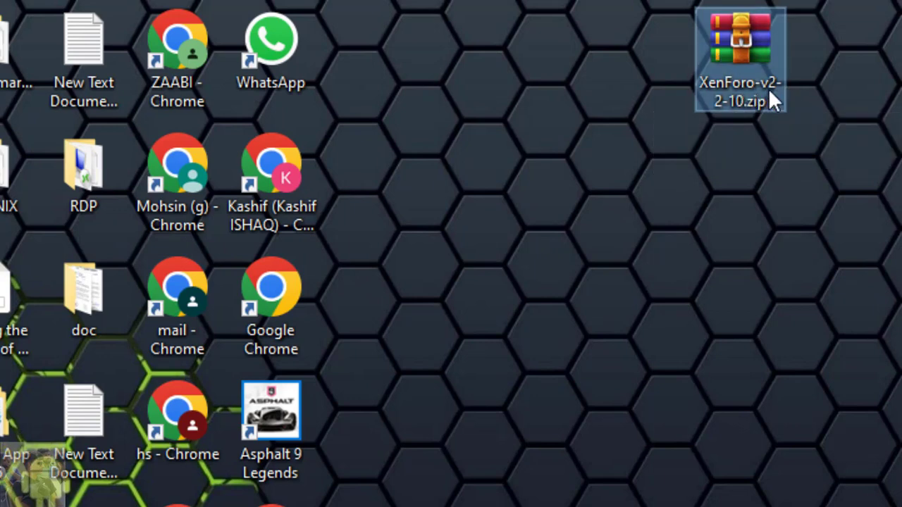
right_click(744, 86)
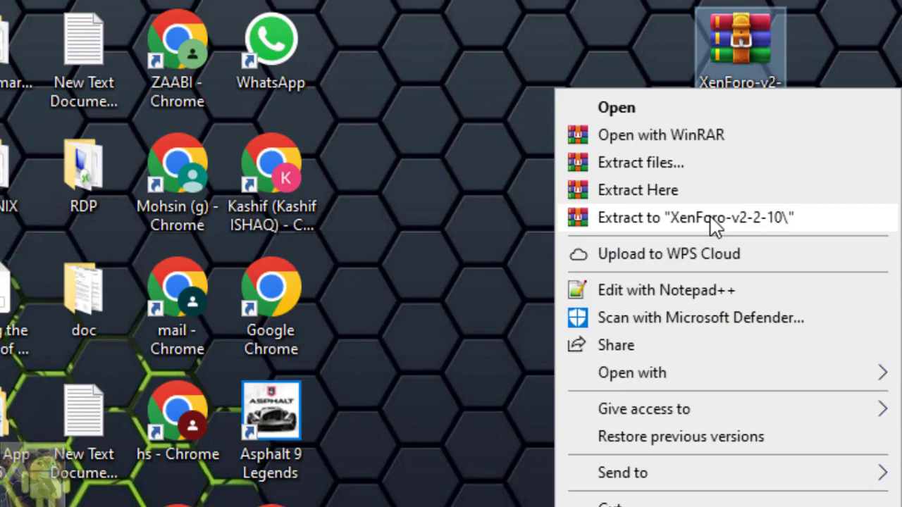
left_click(716, 224)
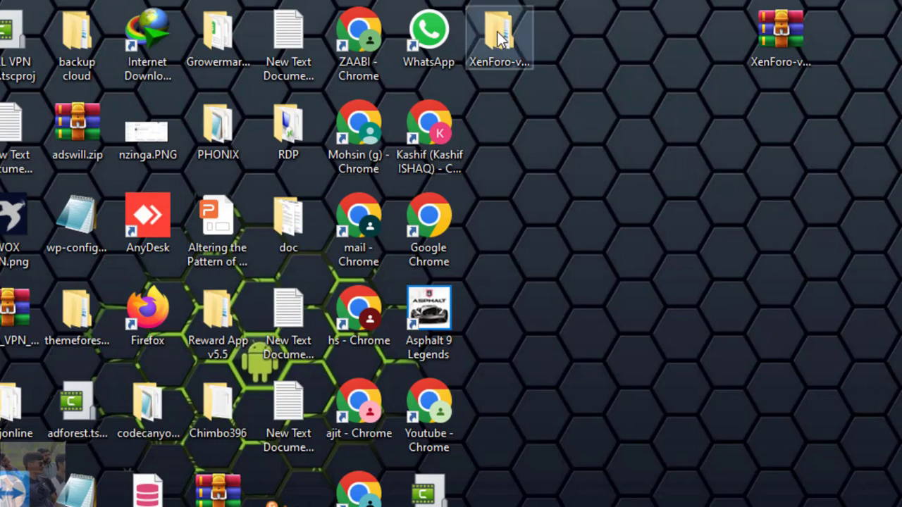
- Browse the extracted XenForo-v2-2-10 folder down to XnForo.ir - XenForo.v2.2.10, checking inside upload
left_click_drag(499, 35, 770, 124)
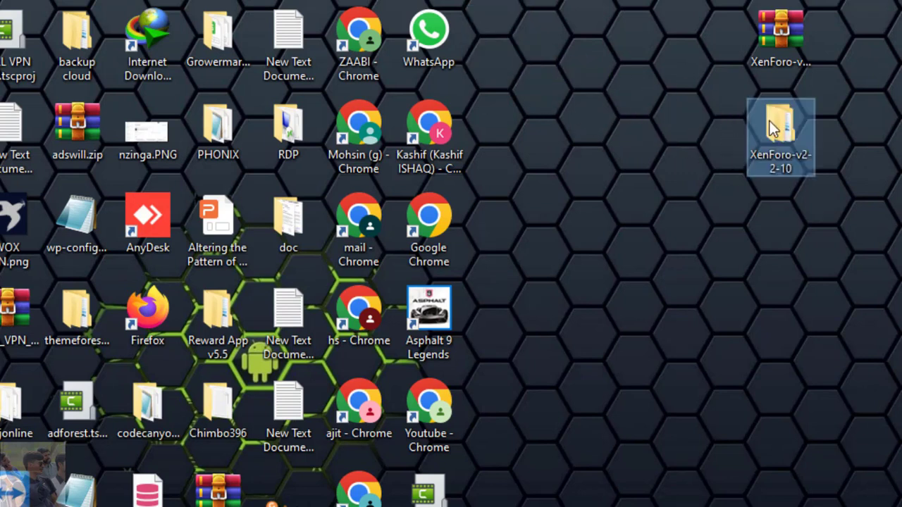
double_click(770, 128)
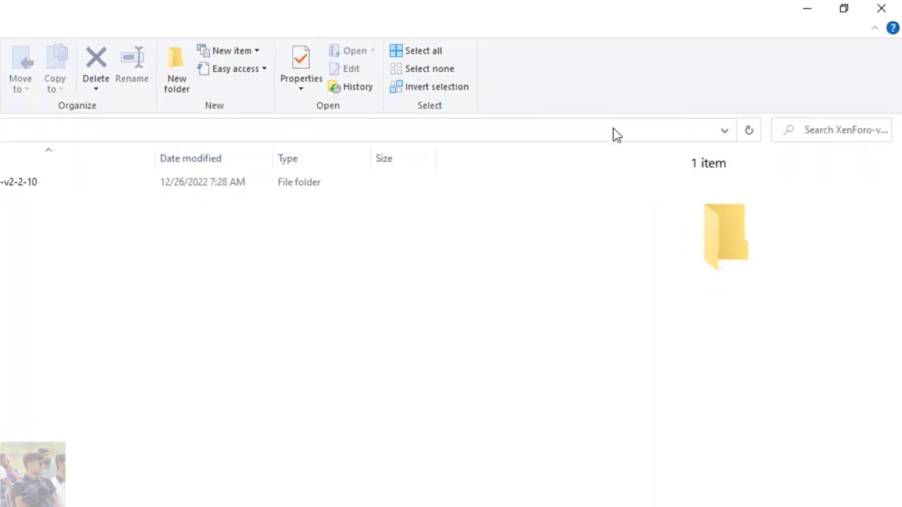
left_click(288, 186)
double_click(288, 185)
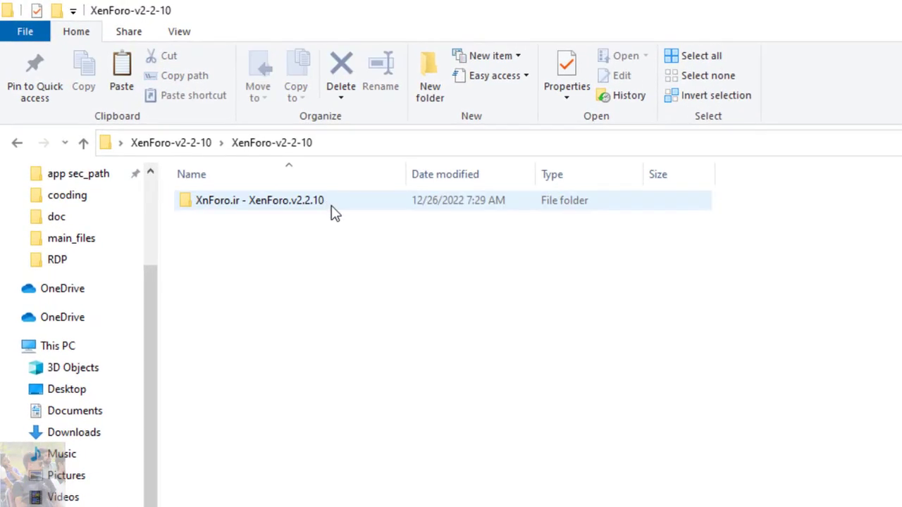
double_click(269, 200)
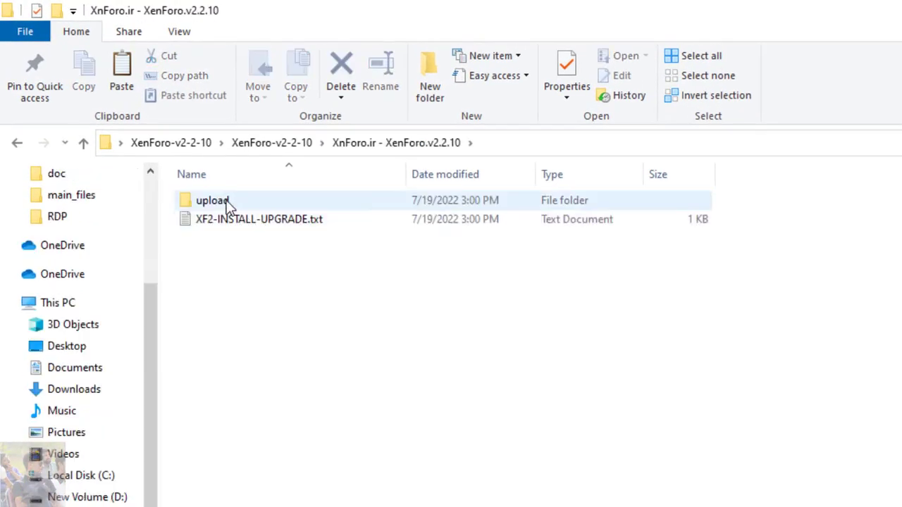
double_click(228, 201)
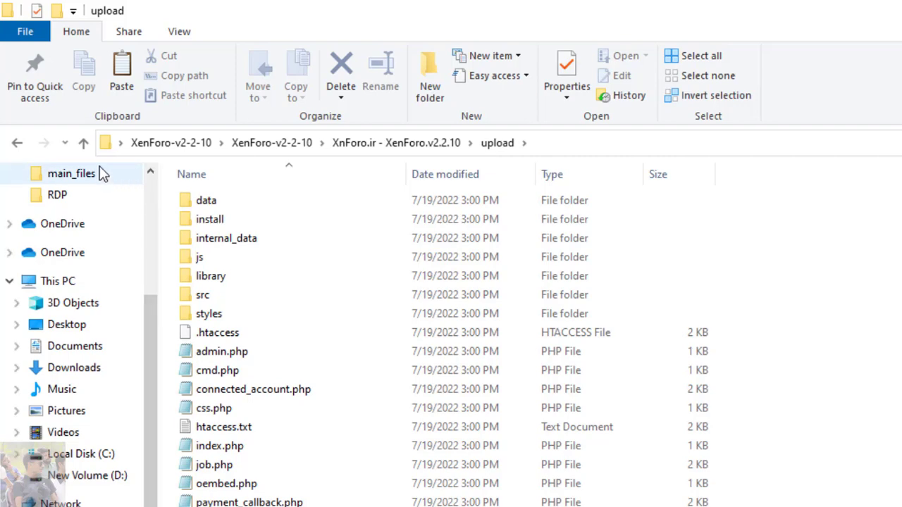
left_click(83, 143)
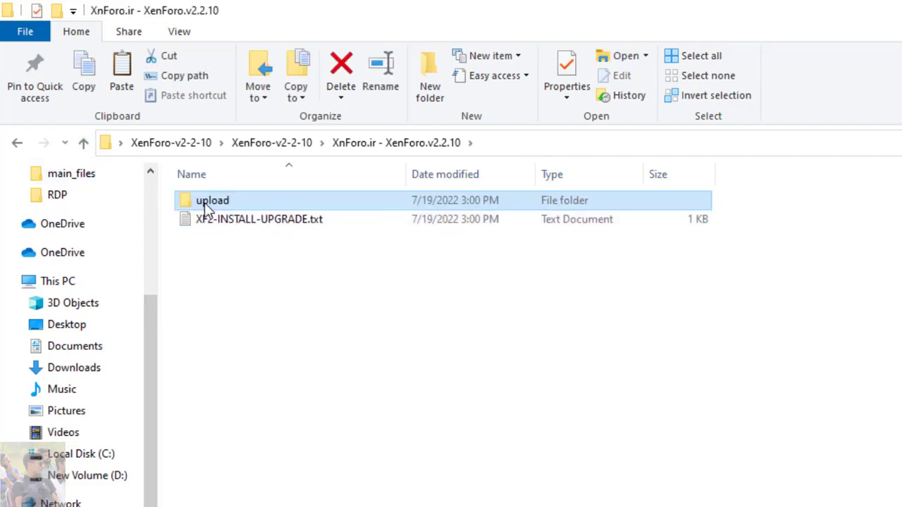
- Pack the upload folder into a ZIP archive named upload.zip
right_click(208, 204)
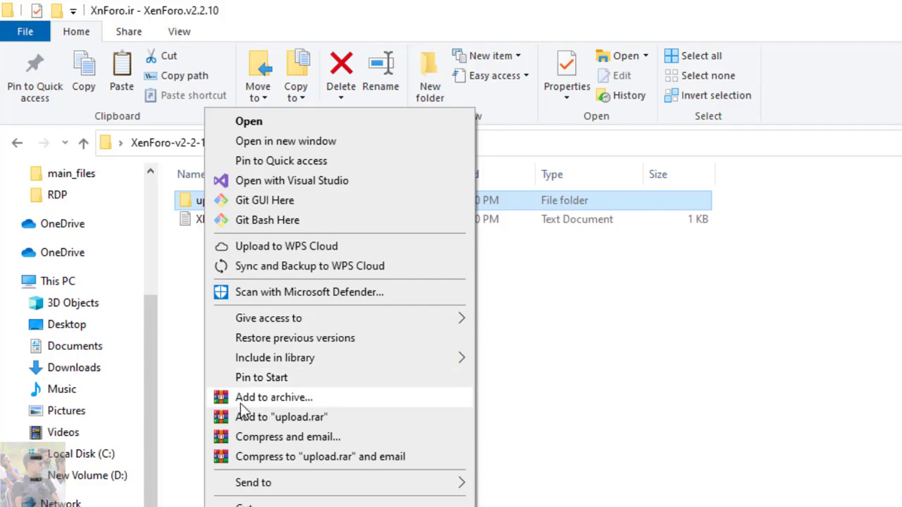
left_click(291, 399)
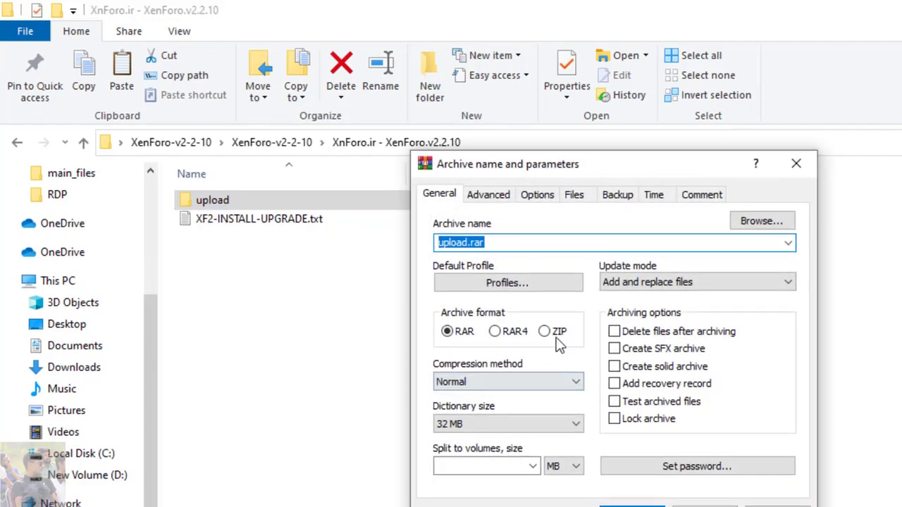
left_click(557, 331)
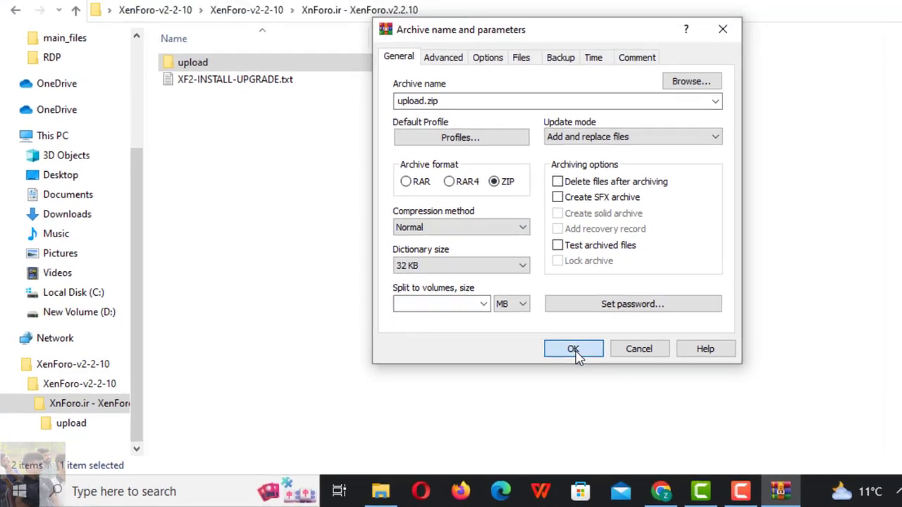
left_click(616, 416)
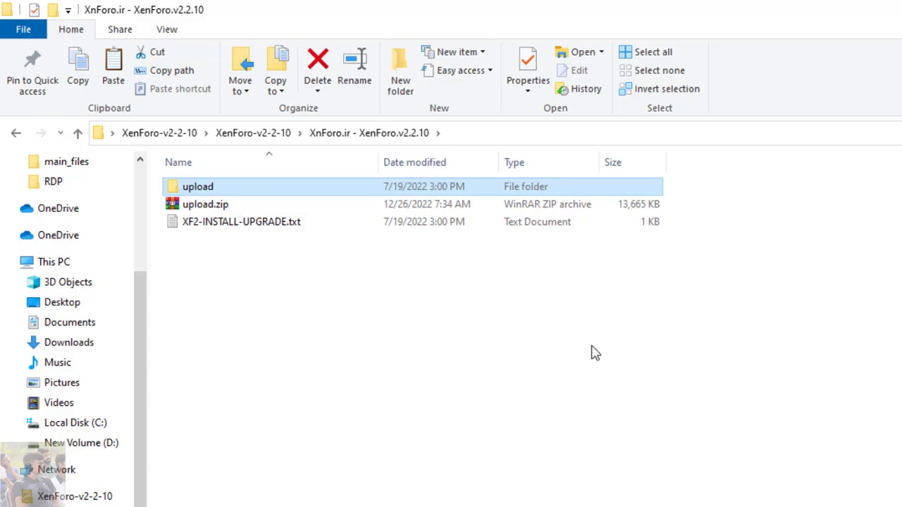
- Copy the full path of the folder holding upload.zip
left_click(207, 206)
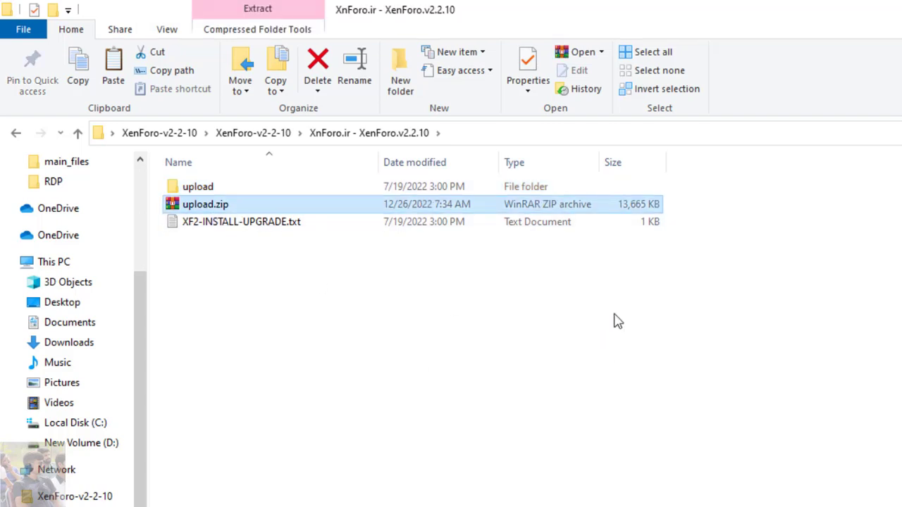
left_click(459, 134)
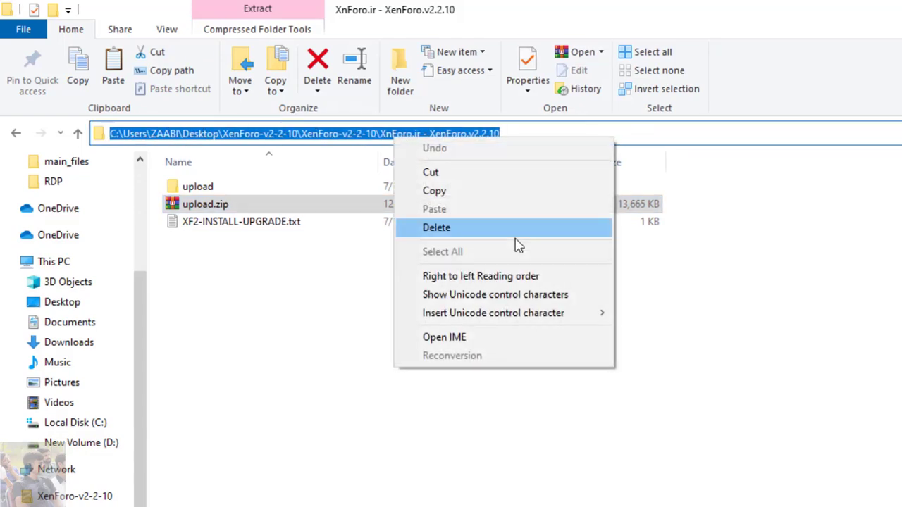
left_click(434, 190)
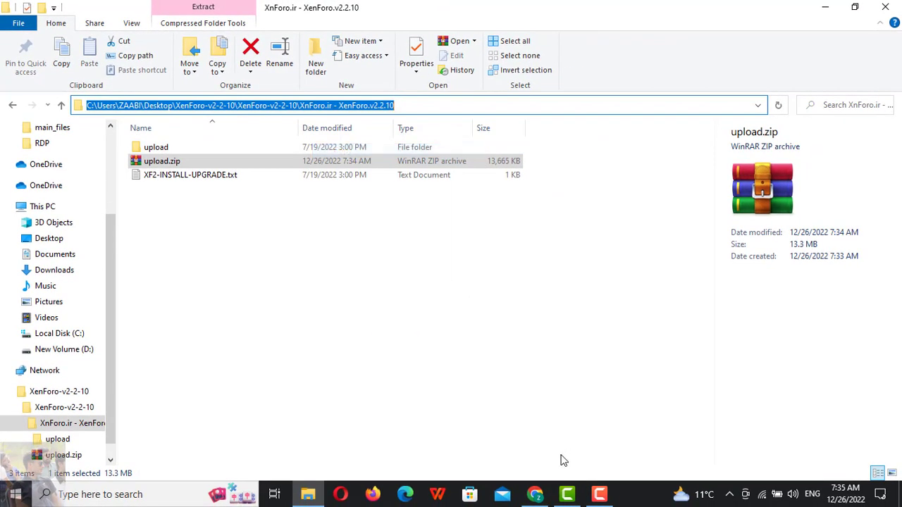
left_click(536, 490)
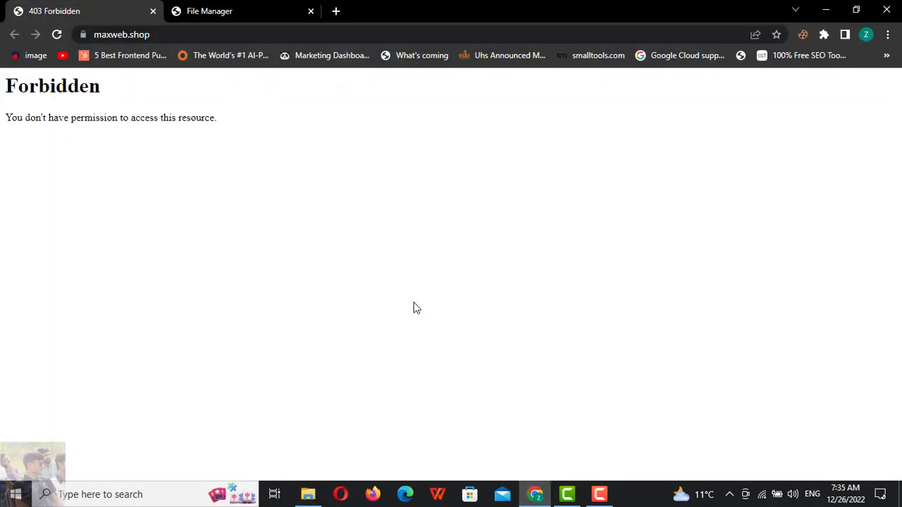
- Reload maxweb.shop, then return to the cPanel File Manager
left_click(154, 34)
left_click(58, 34)
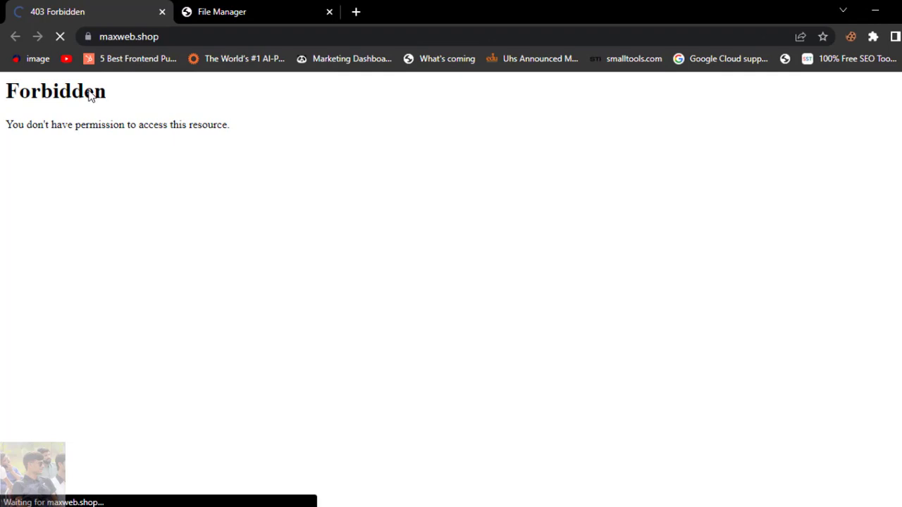
left_click(171, 37)
left_click(238, 10)
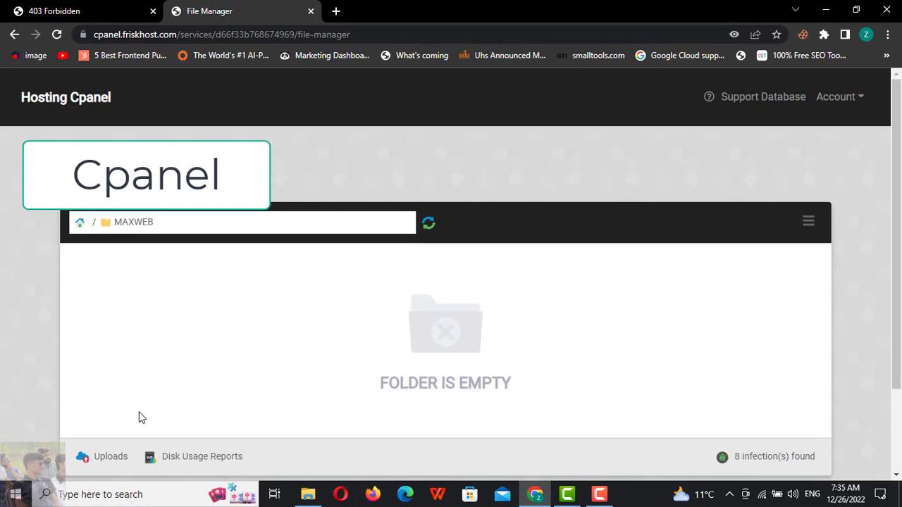
- Upload upload.zip into MAXWEB, locating it via the pasted XenForo folder path
left_click(107, 459)
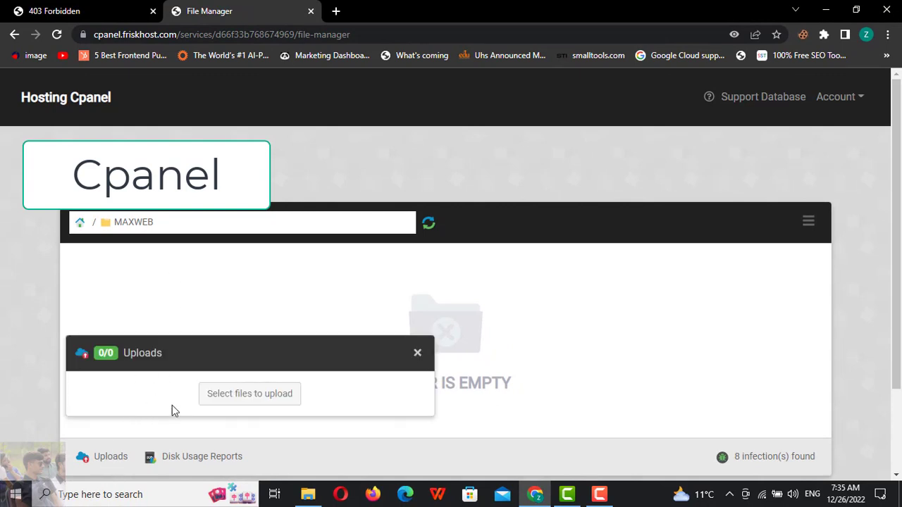
left_click(216, 405)
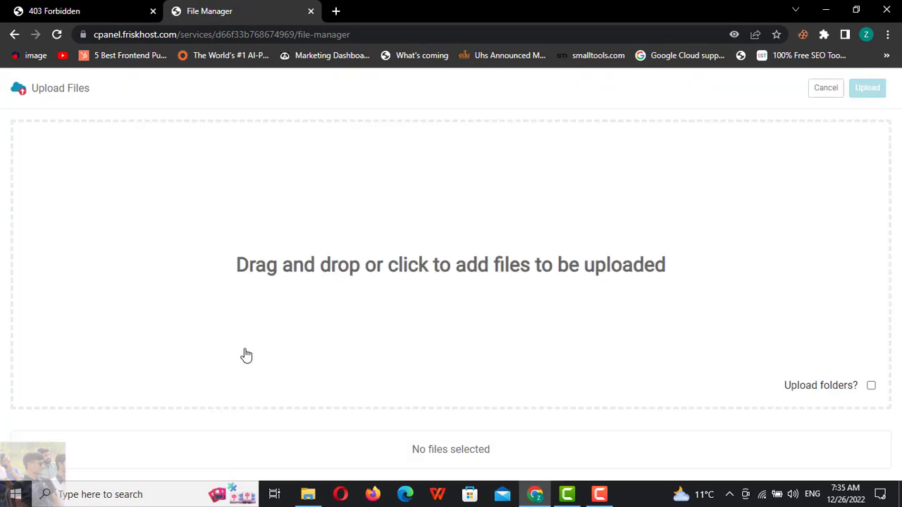
left_click(257, 289)
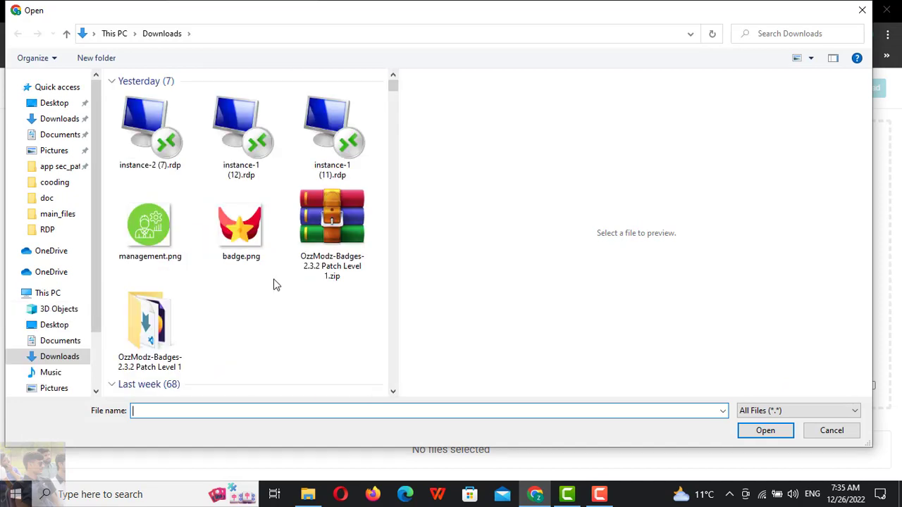
right_click(274, 409)
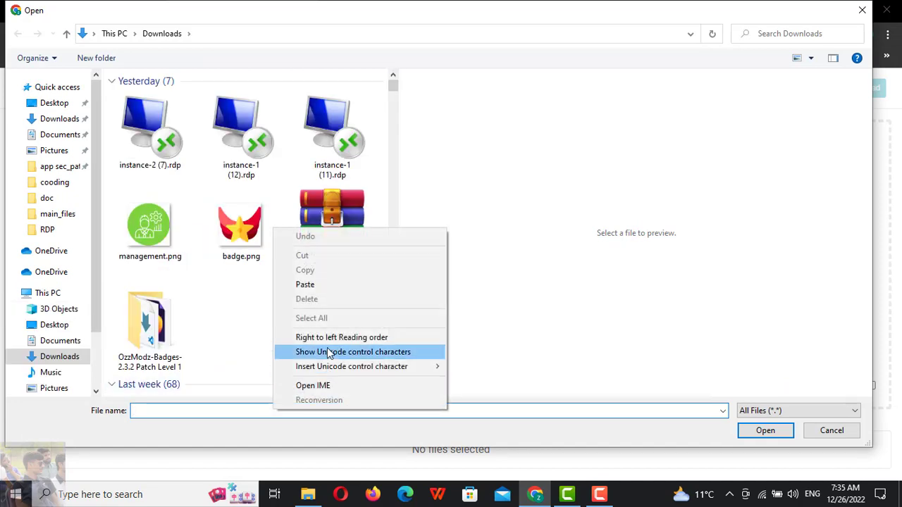
left_click(327, 284)
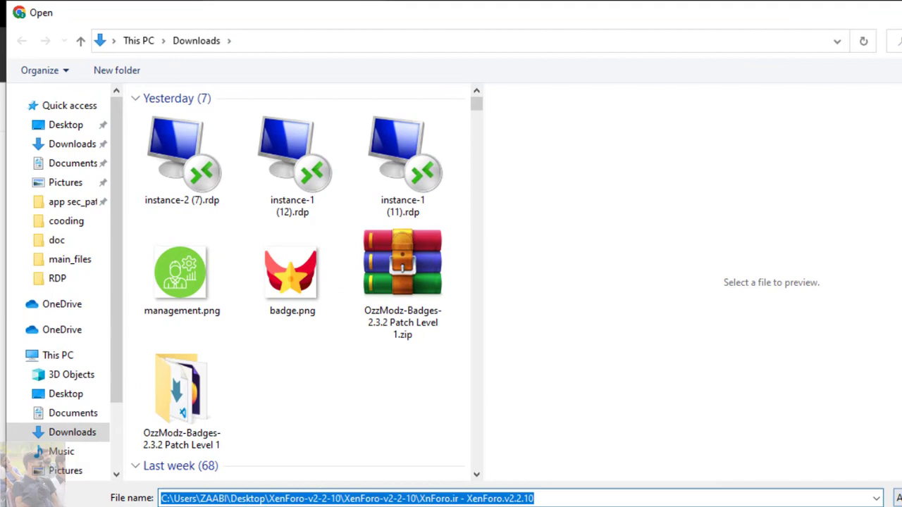
key("Return")
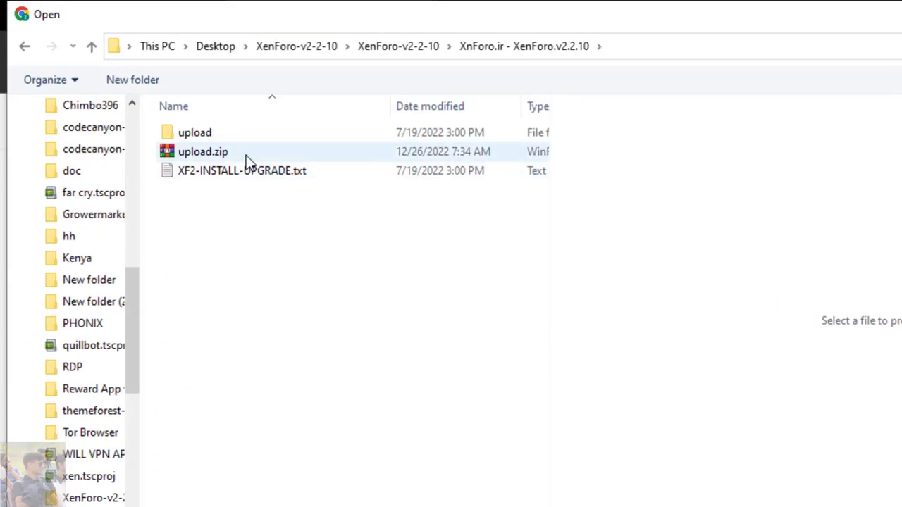
left_click(247, 156)
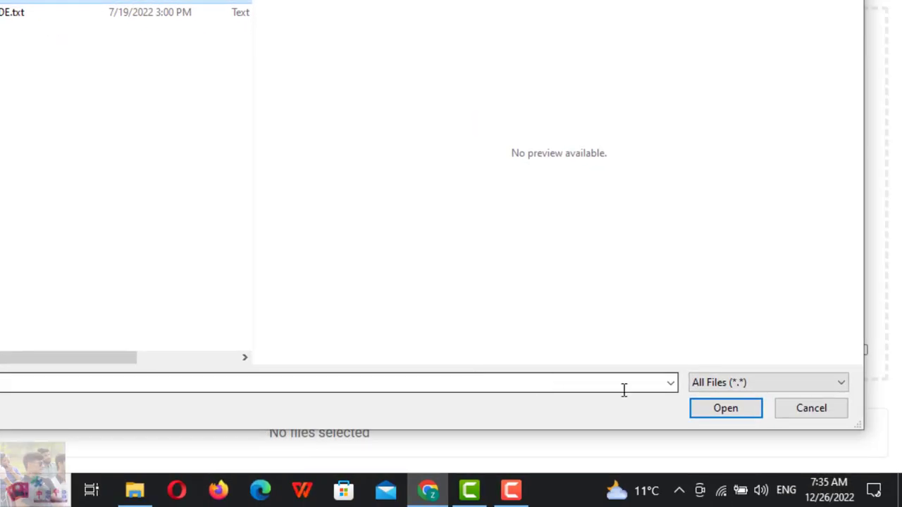
left_click(736, 416)
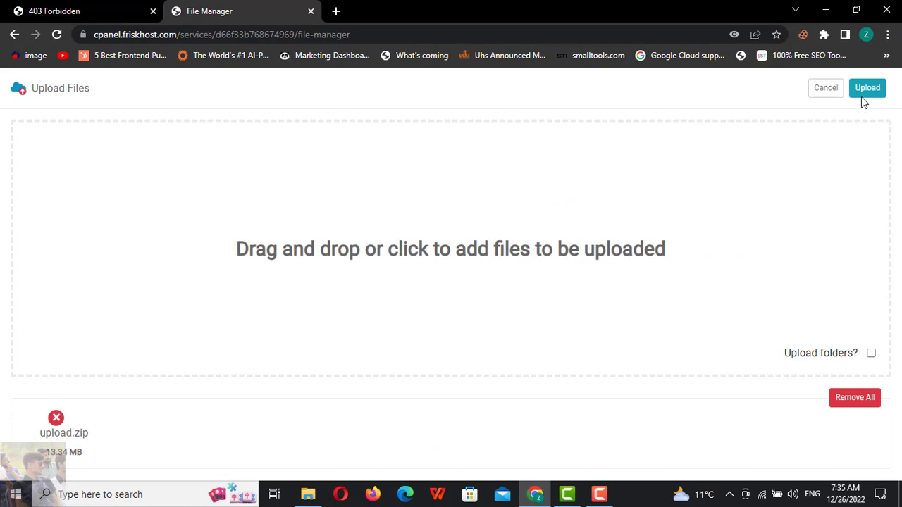
left_click(867, 89)
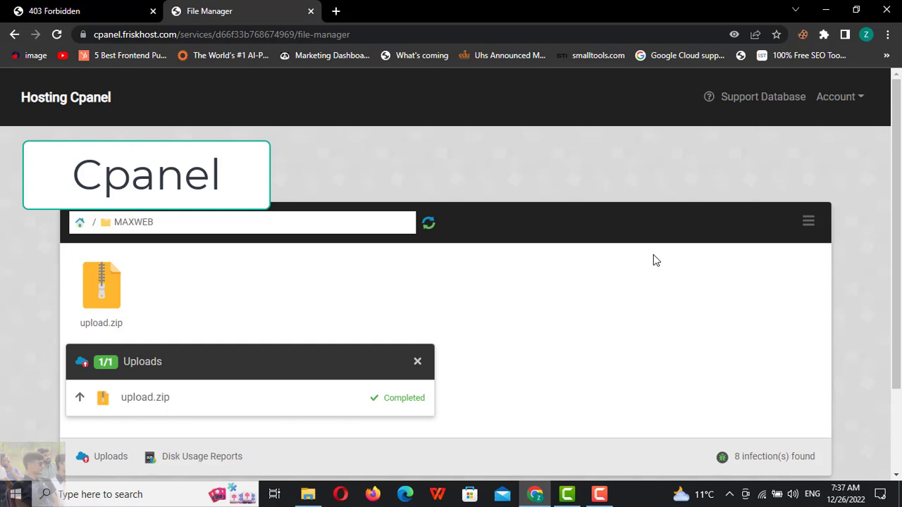
- Close the uploads panel and extract upload.zip inside MAXWEB
left_click(418, 362)
right_click(89, 299)
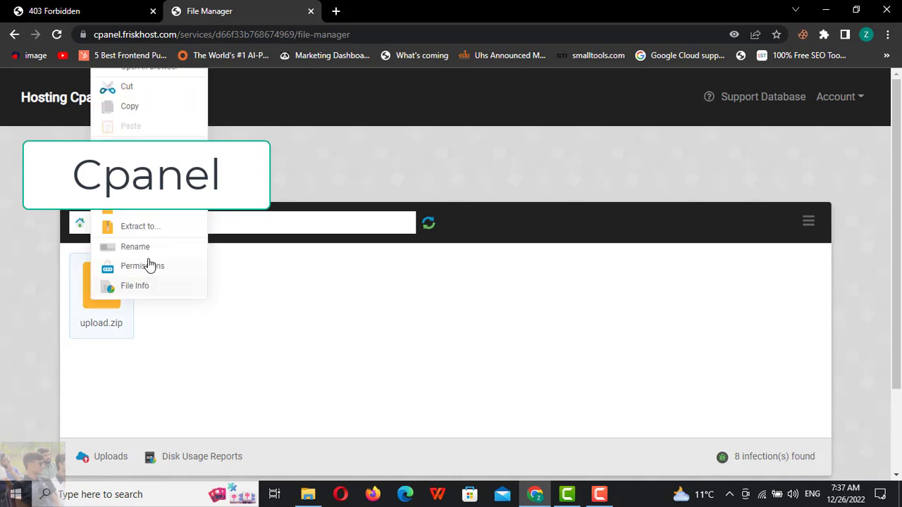
left_click(164, 215)
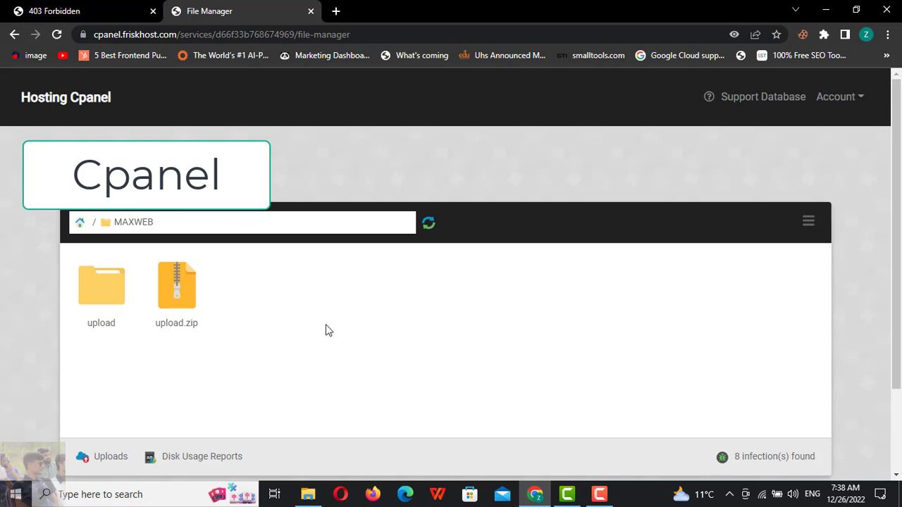
- Cut all files inside the upload folder and paste them into MAXWEB
double_click(110, 289)
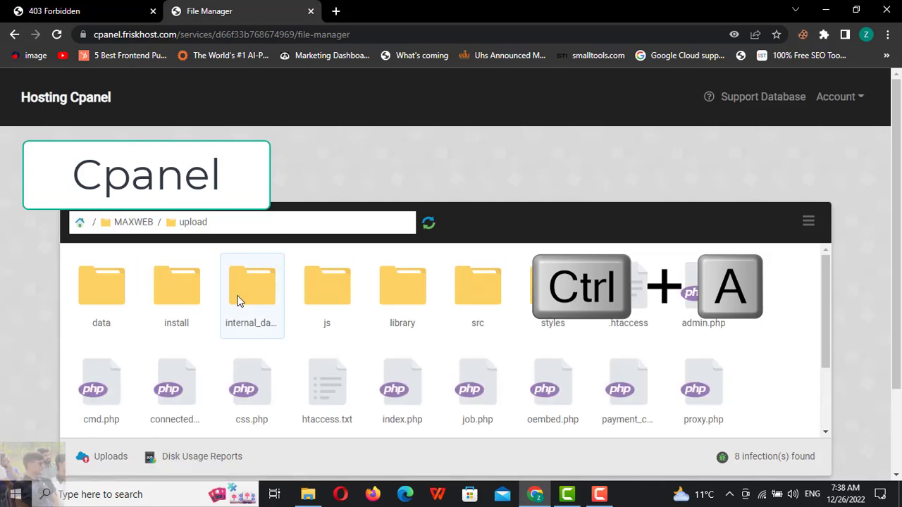
key("ctrl+a")
right_click(230, 298)
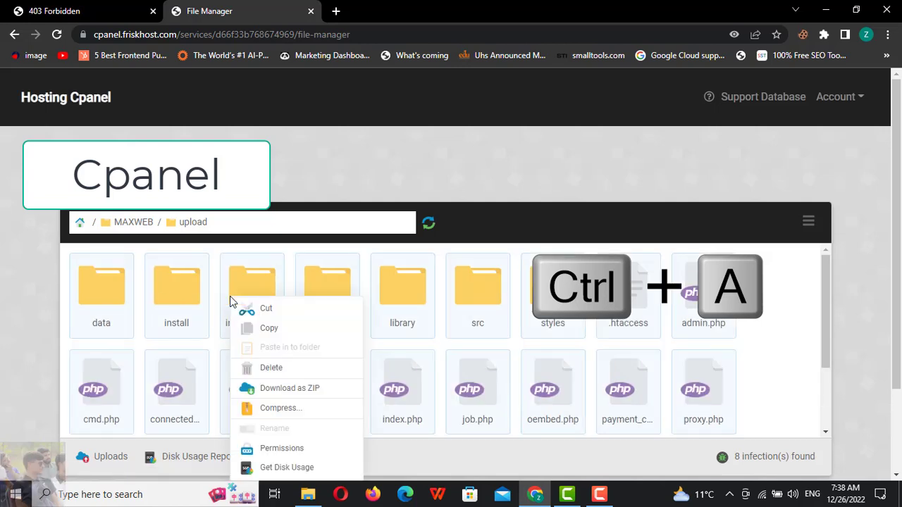
left_click(260, 328)
left_click(129, 227)
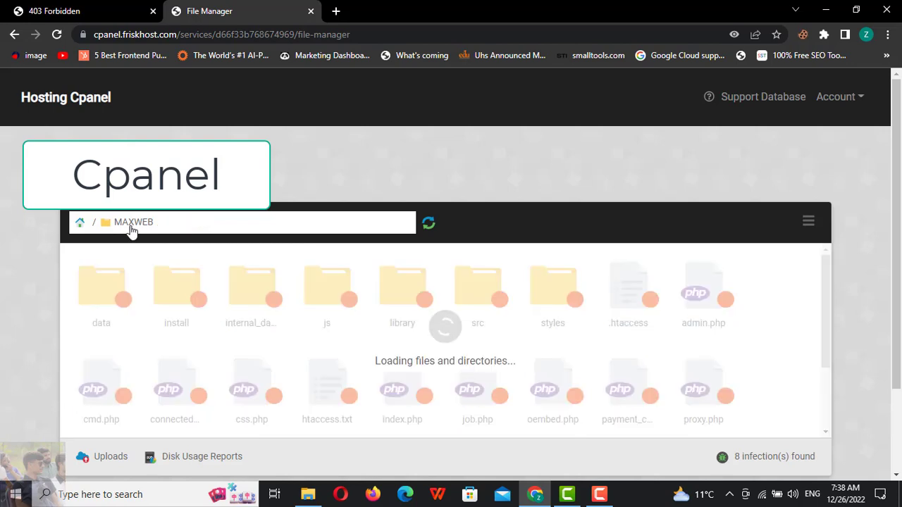
right_click(481, 318)
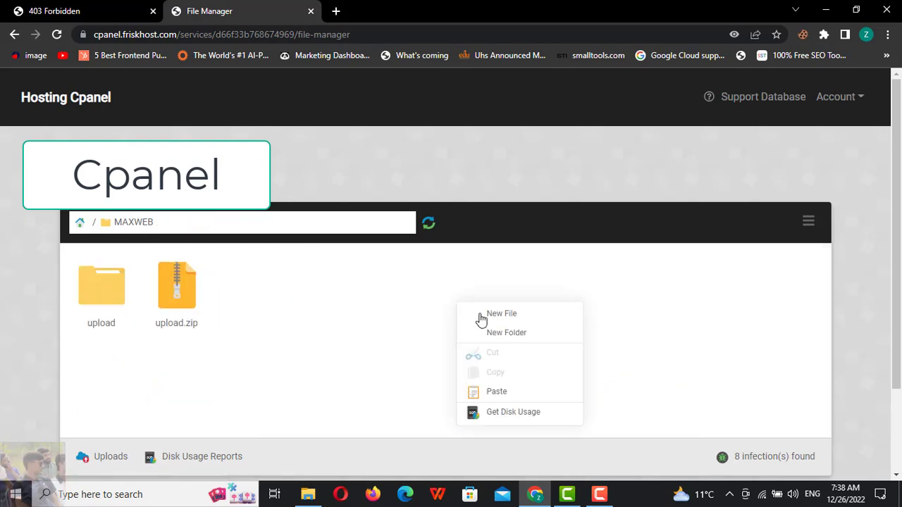
left_click(500, 393)
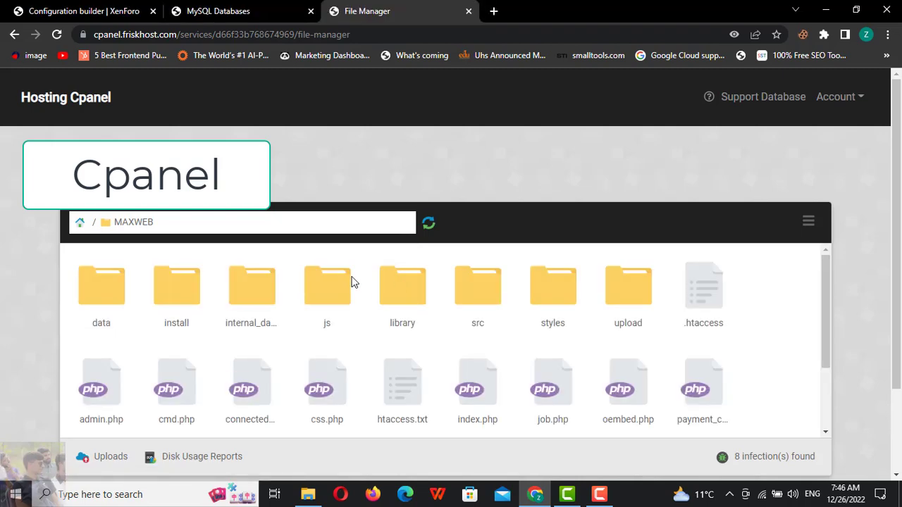
- Permanently delete upload.zip from MAXWEB
scroll(352, 282, "down", 2)
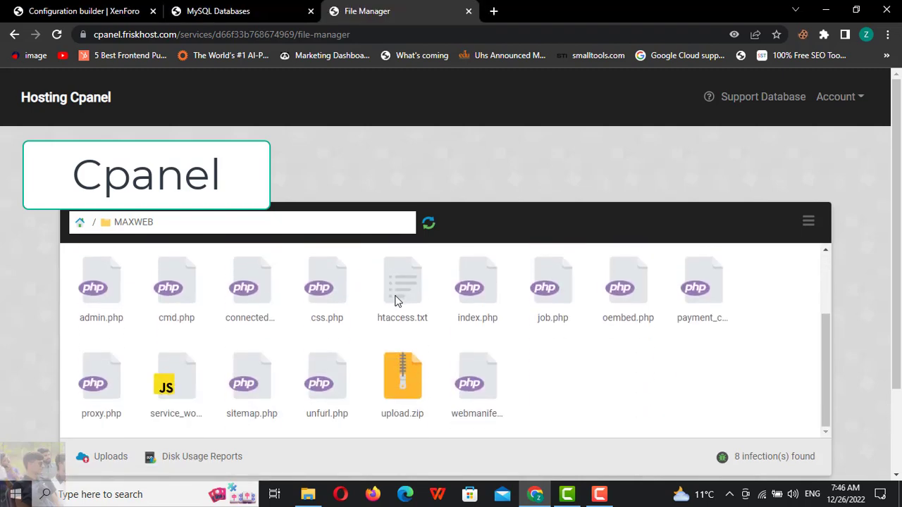
right_click(395, 382)
left_click(437, 229)
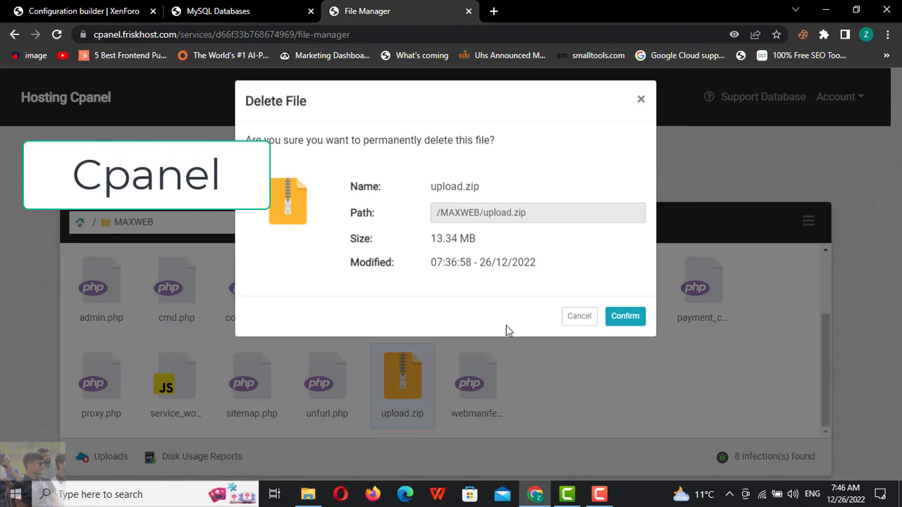
left_click(612, 328)
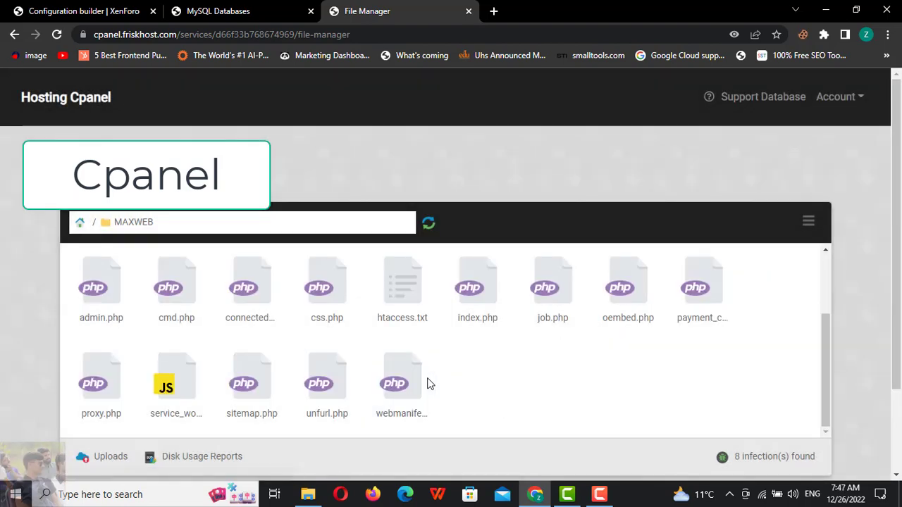
- Permanently delete the empty upload folder from MAXWEB
scroll(430, 384, "up", 2)
right_click(628, 310)
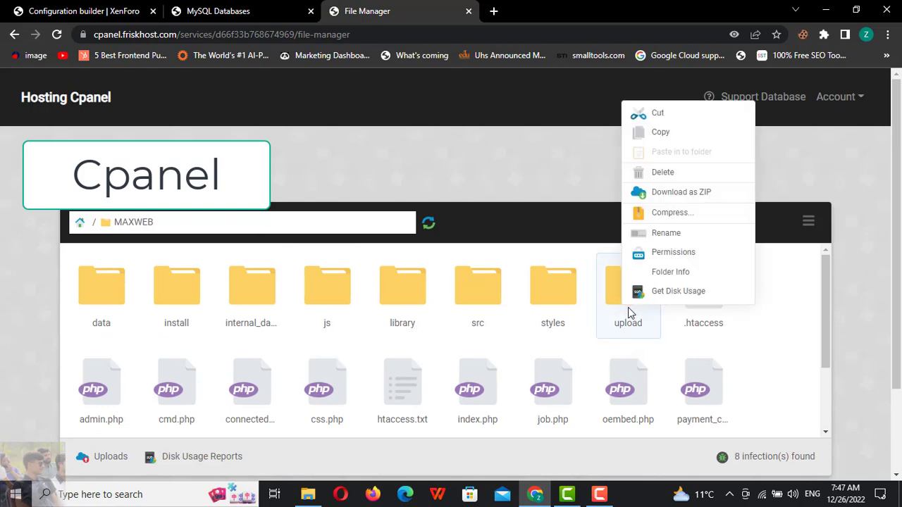
left_click(666, 175)
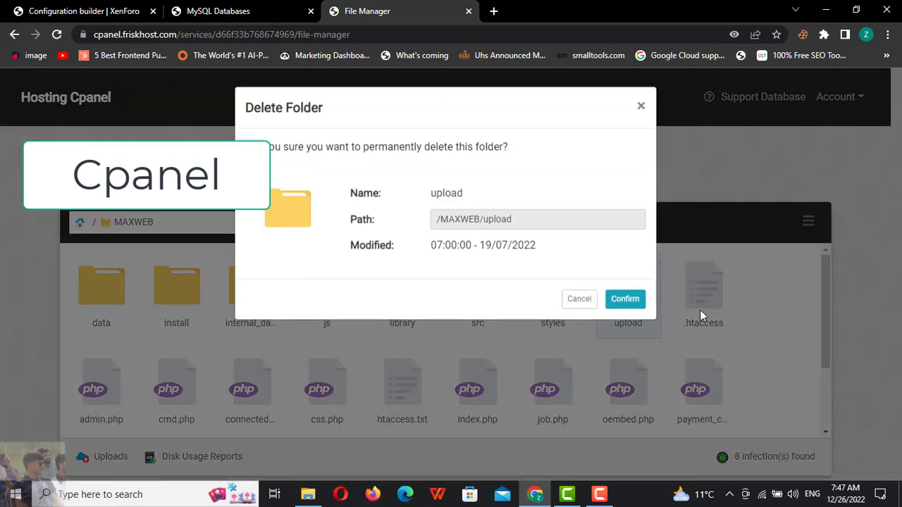
left_click(622, 305)
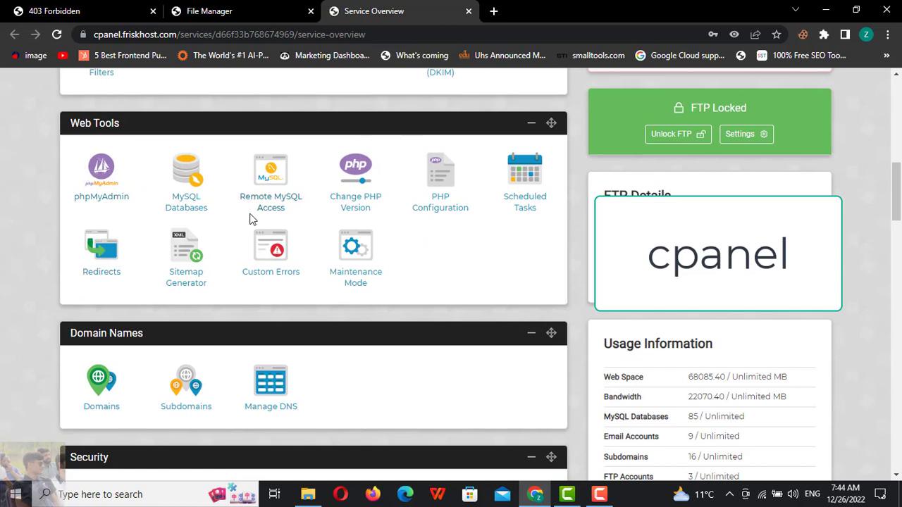
- Create the MySQL database maxweb123 on the MySQL Databases page
left_click(187, 185)
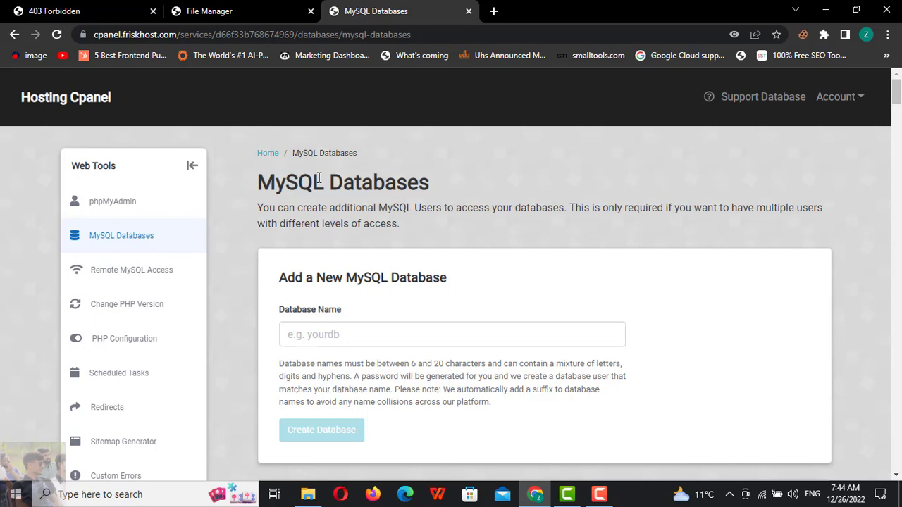
left_click(352, 338)
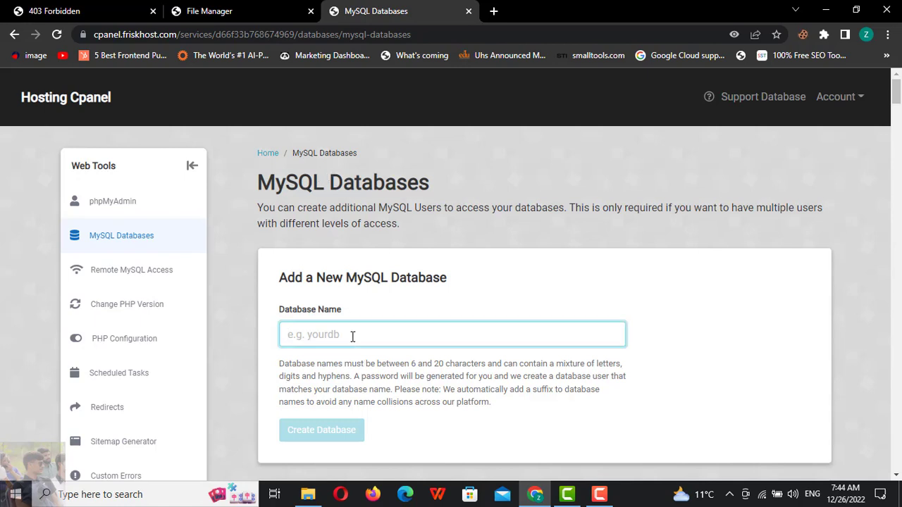
type("maxeeb")
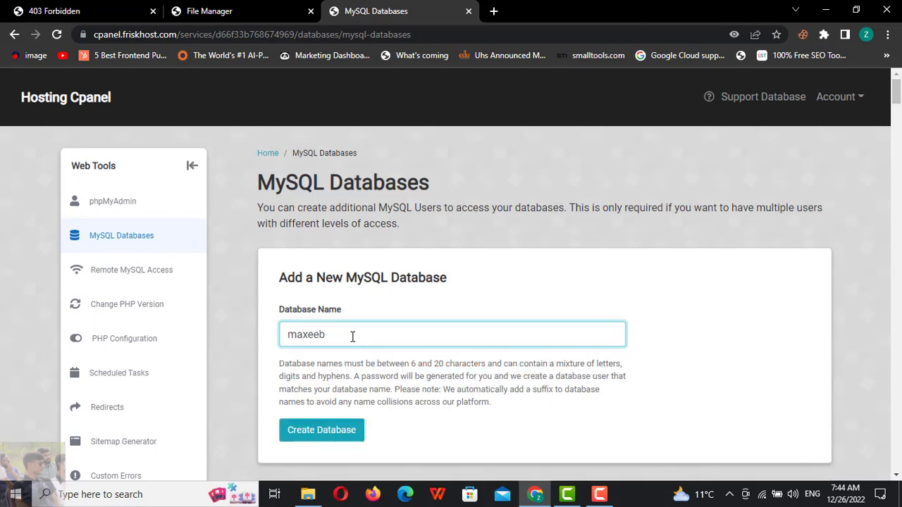
key("BackSpace")
key("BackSpace")
key("BackSpace")
left_click(322, 429)
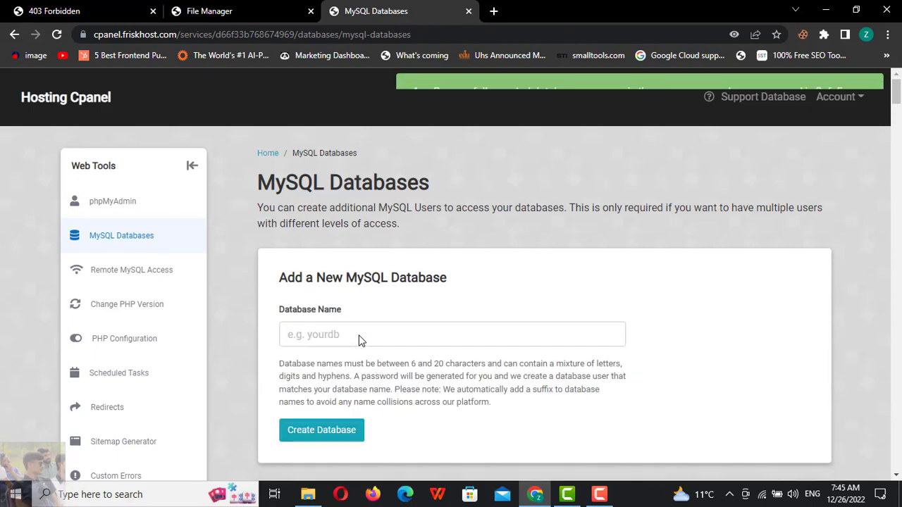
- Copy the generated password into the new MySQL user's Password field
scroll(359, 303, "down", 5)
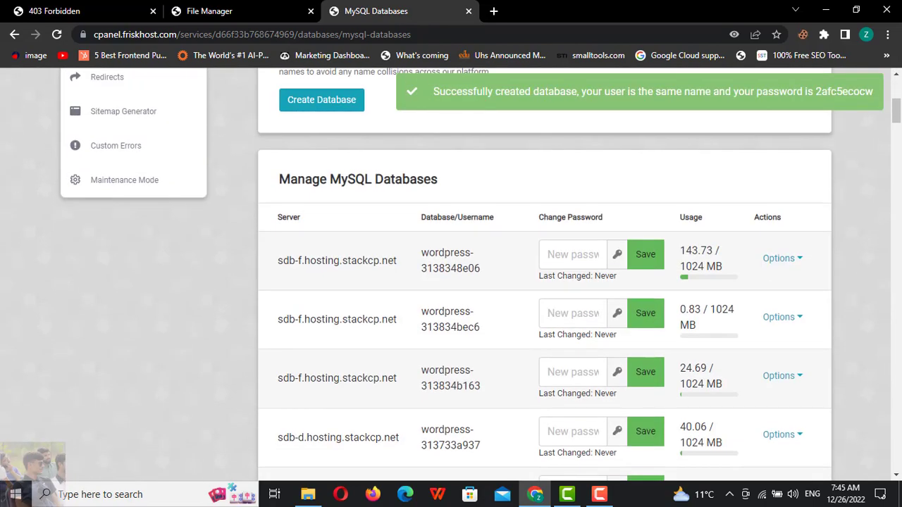
scroll(841, 361, "down", 10)
scroll(842, 361, "down", 10)
scroll(832, 431, "down", 10)
scroll(831, 430, "down", 2)
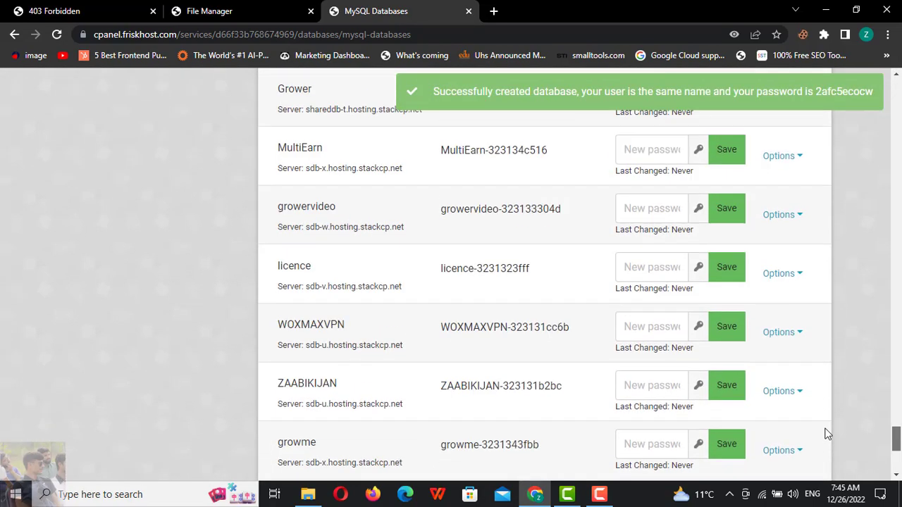
scroll(826, 414, "up", 5)
scroll(827, 399, "up", 4)
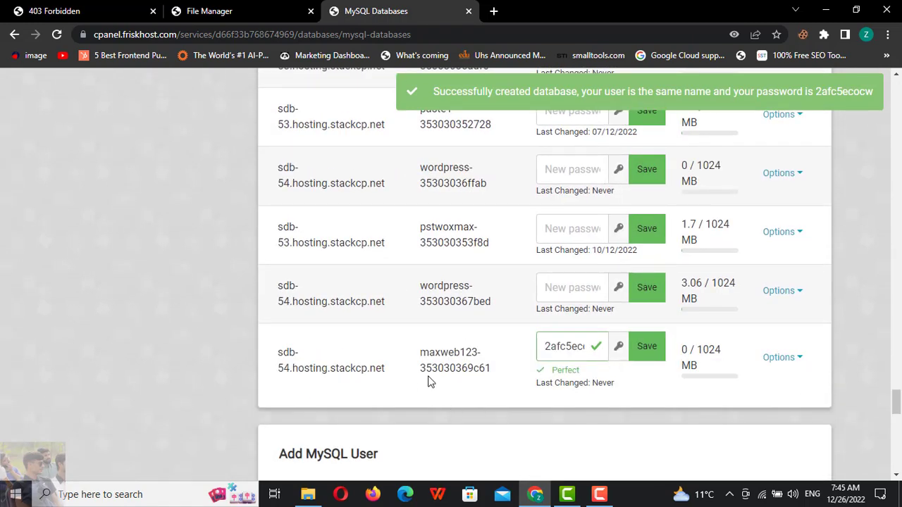
double_click(557, 346)
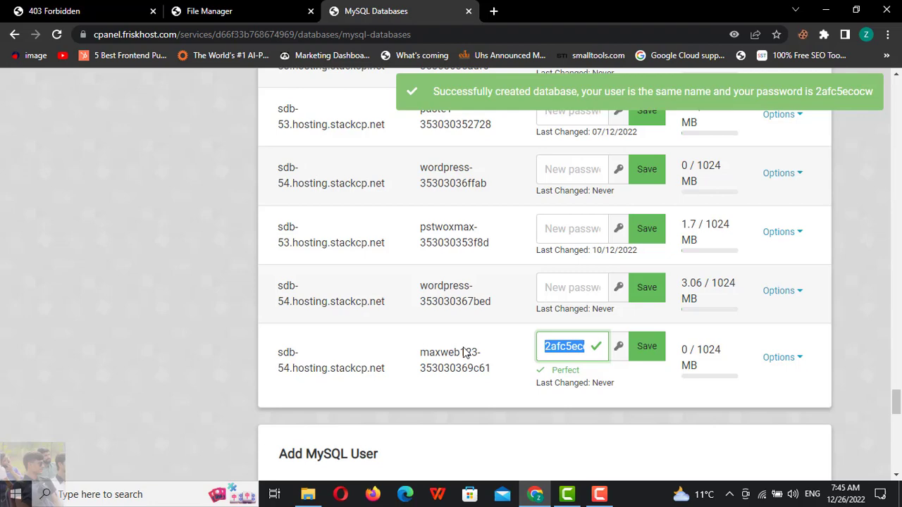
left_click(384, 364)
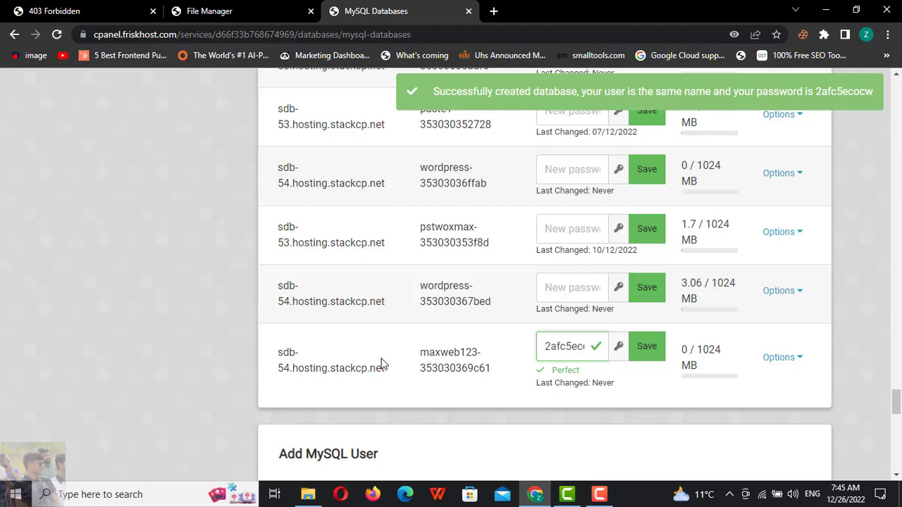
double_click(551, 347)
right_click(551, 347)
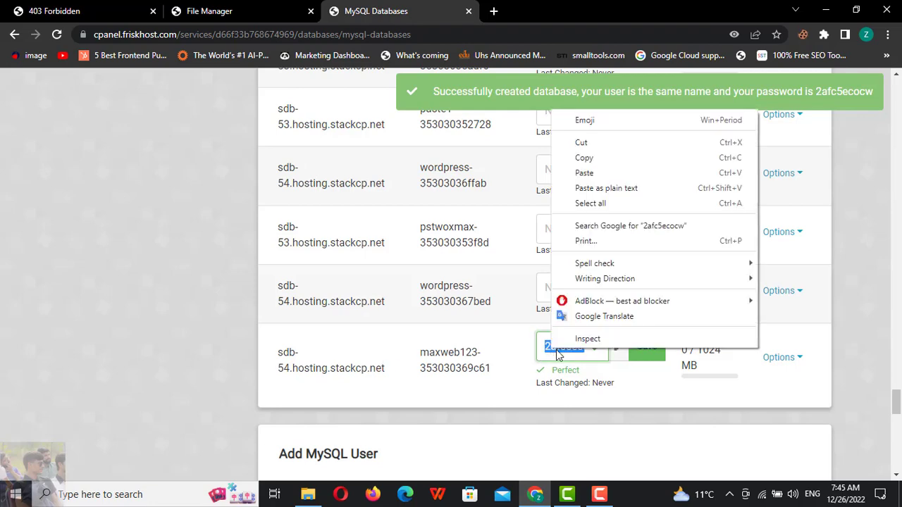
left_click(600, 162)
scroll(544, 255, "down", 2)
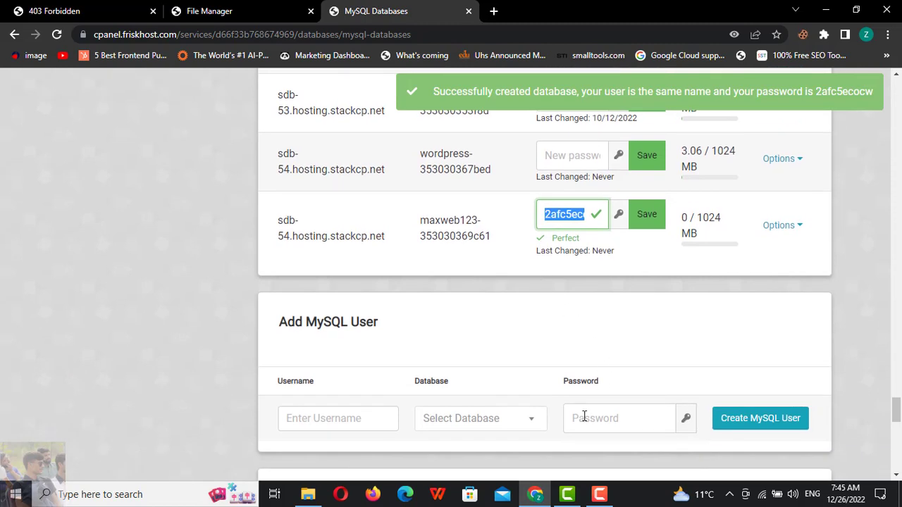
left_click(585, 416)
right_click(606, 418)
left_click(626, 296)
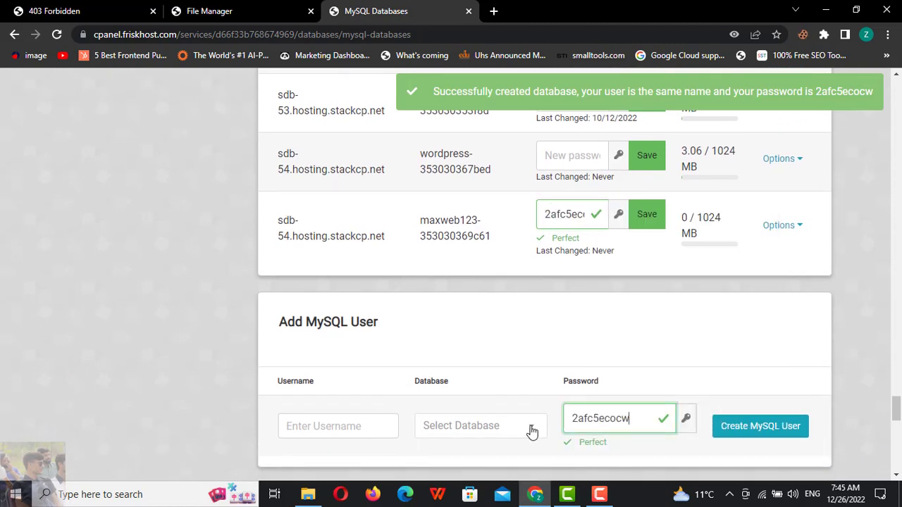
left_click(493, 426)
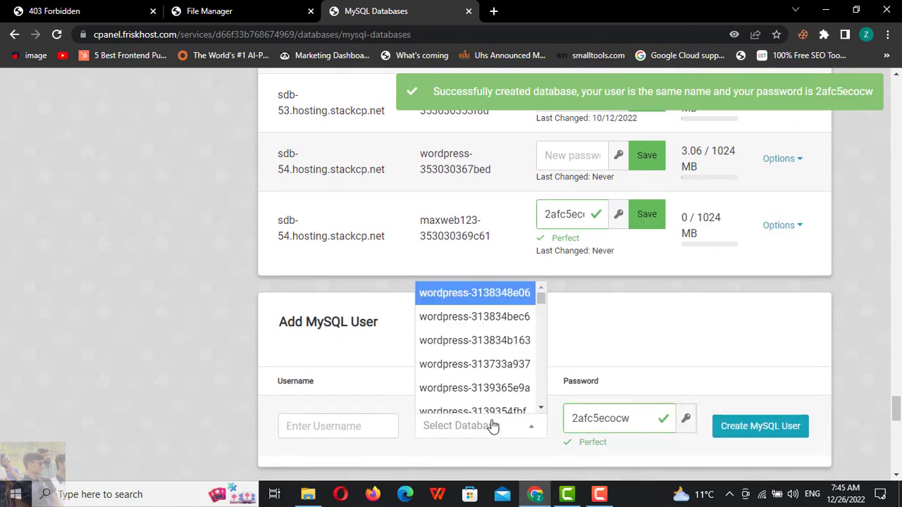
scroll(480, 325, "down", 5)
scroll(493, 353, "down", 5)
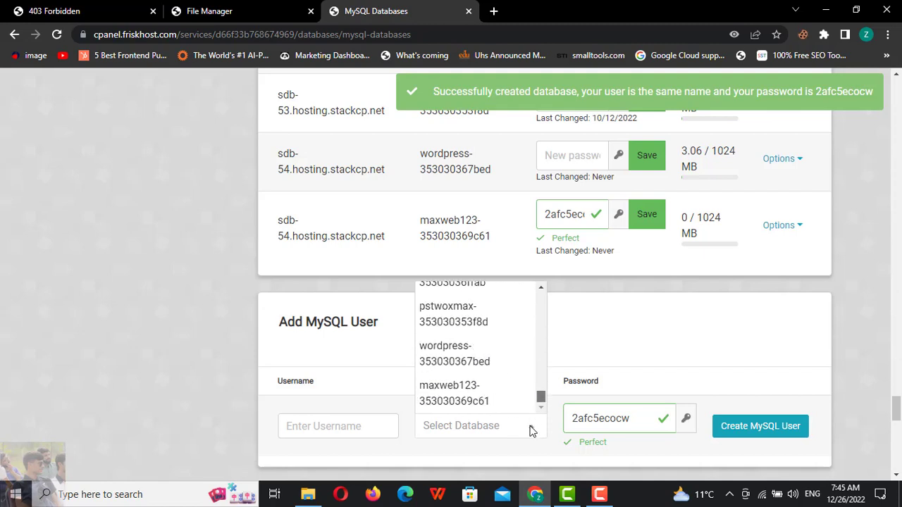
left_click(495, 398)
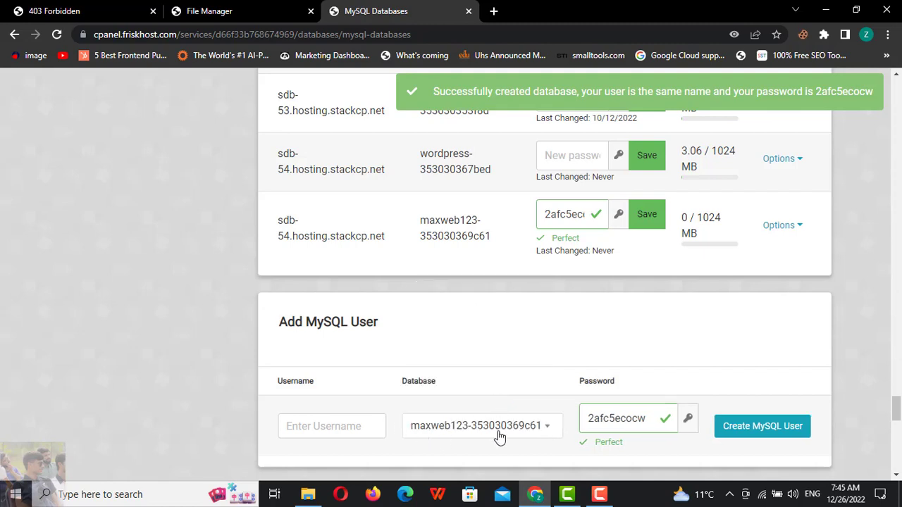
- Enter maxweb123 as the username and create the MySQL user
left_click(341, 421)
left_click(458, 233)
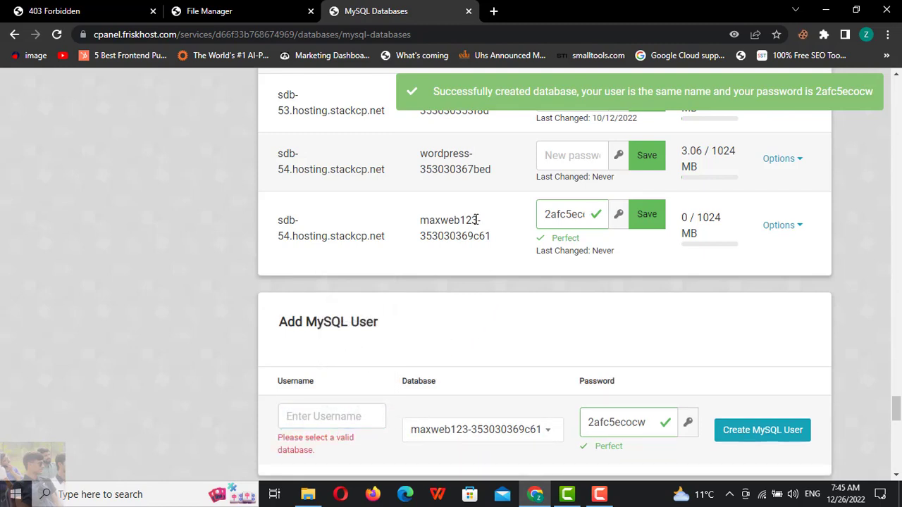
left_click_drag(477, 220, 420, 221)
right_click(431, 221)
left_click(448, 227)
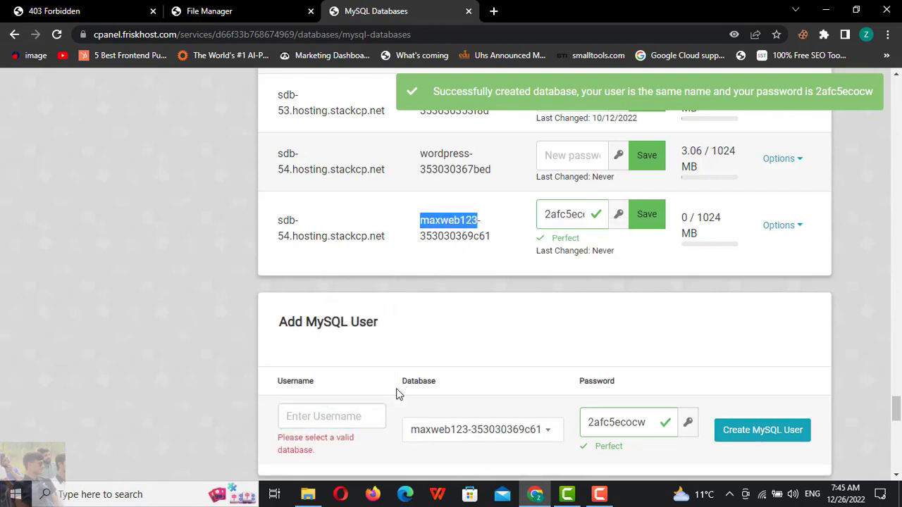
right_click(328, 421)
left_click(374, 307)
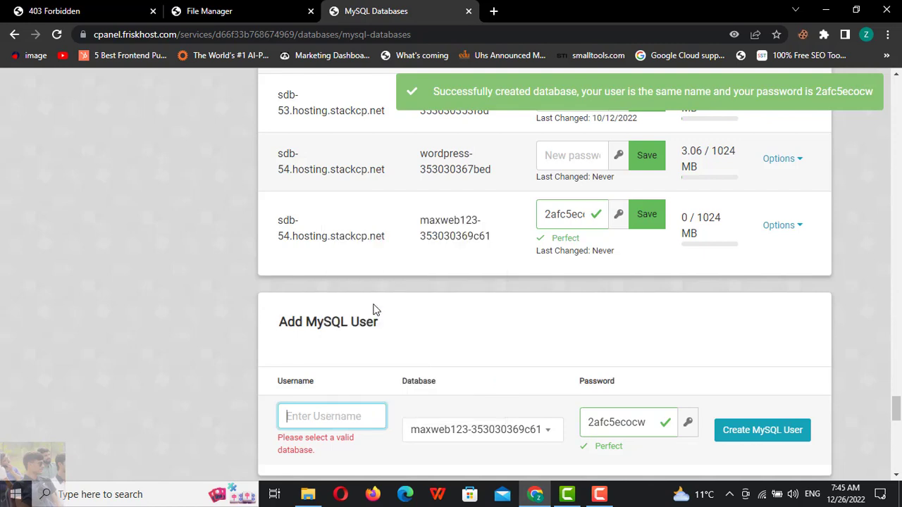
left_click(656, 353)
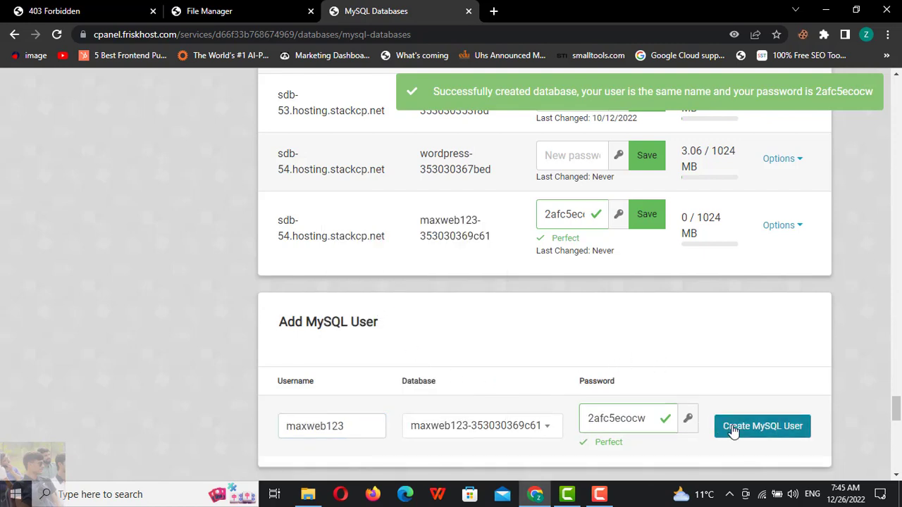
left_click(733, 431)
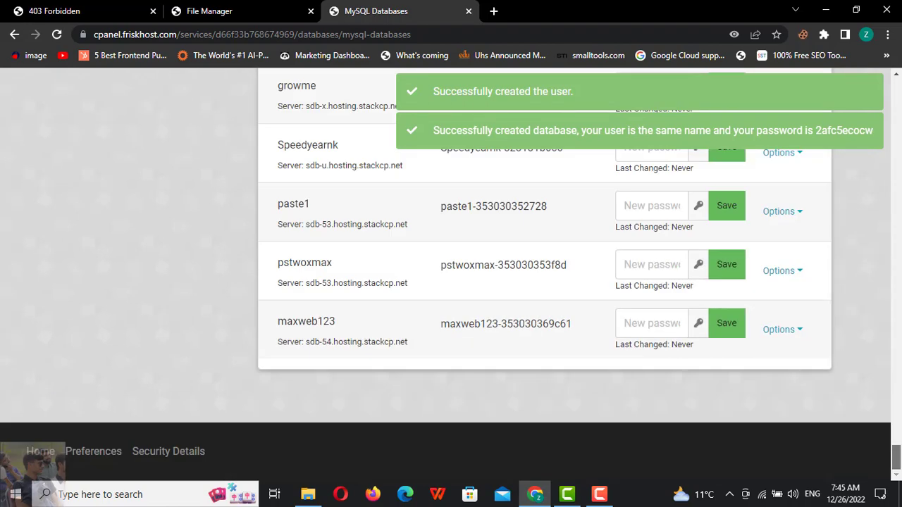
left_click(779, 331)
left_click(741, 282)
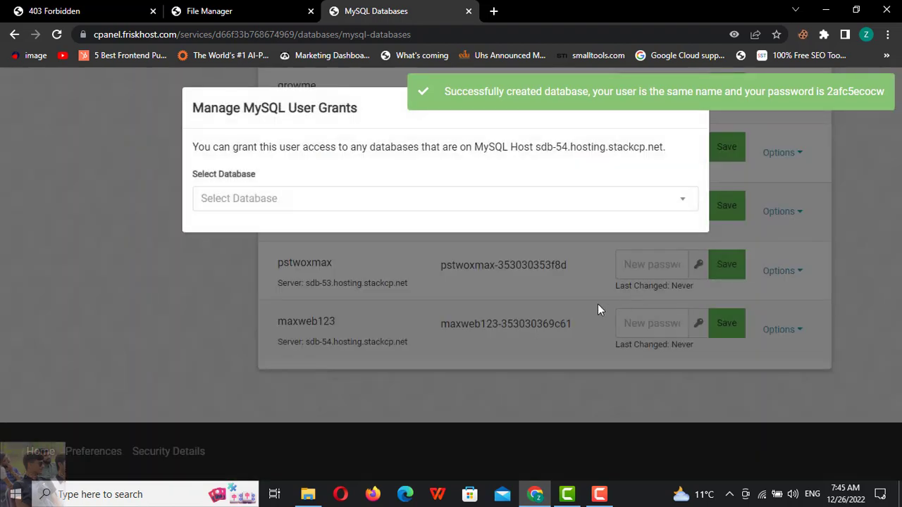
left_click(400, 204)
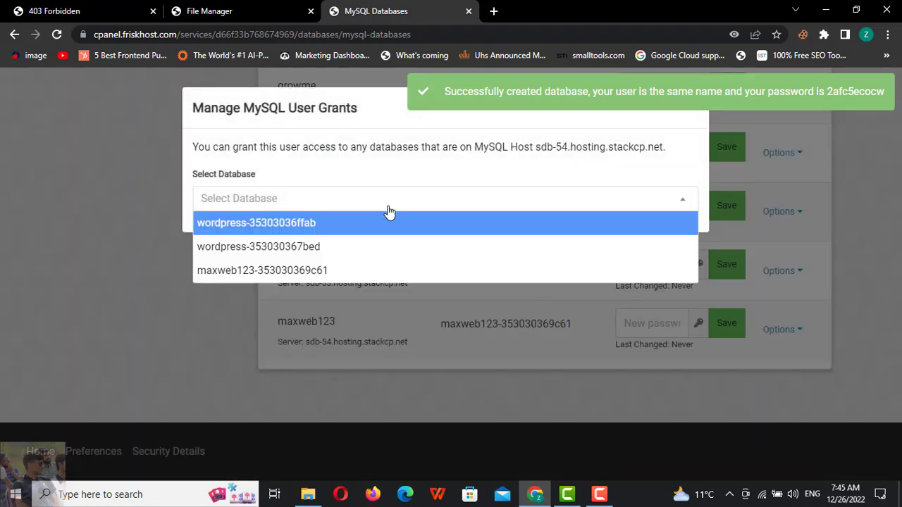
left_click(316, 276)
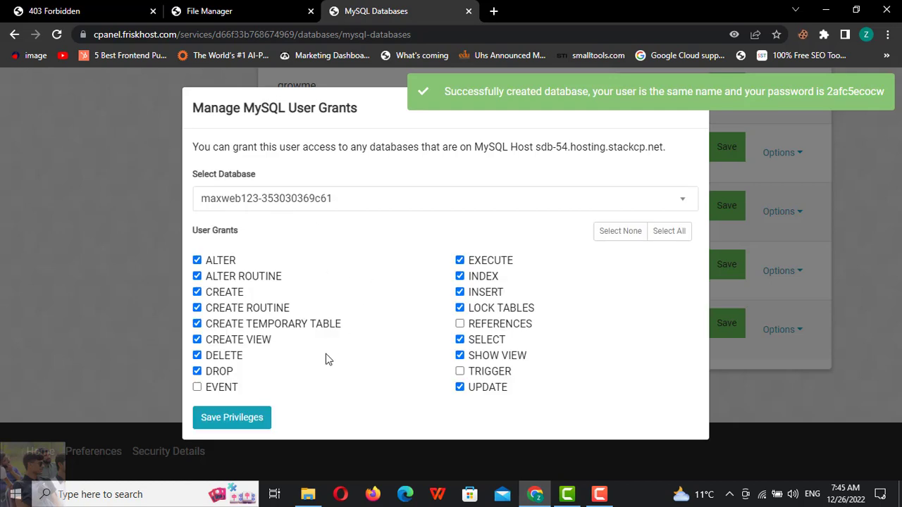
left_click(670, 232)
left_click(247, 418)
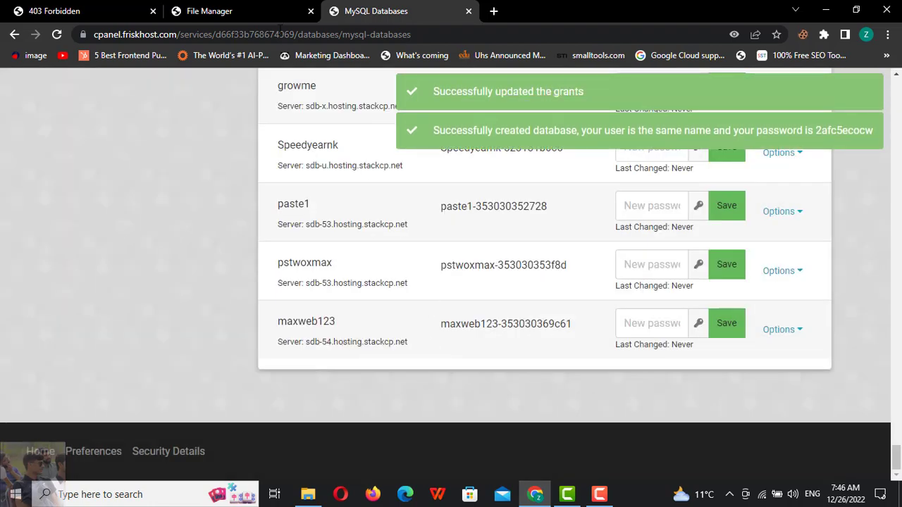
left_click(117, 9)
- Reload maxweb.shop and begin the XenForo 2.2.10 installation to reach the MySQL configuration form
left_click(56, 34)
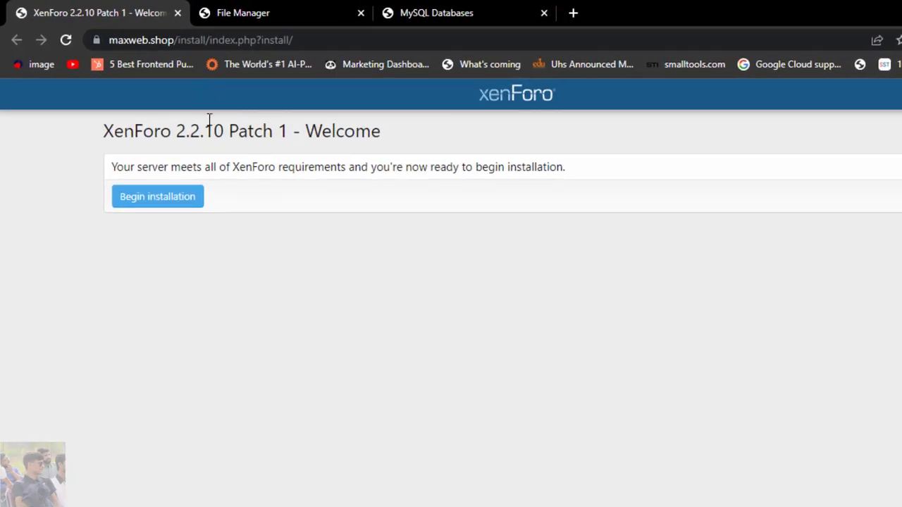
left_click(182, 198)
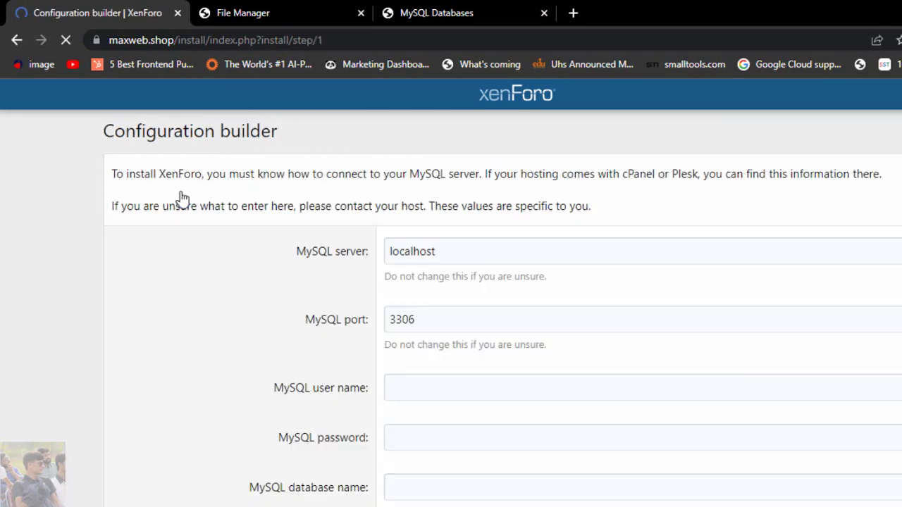
scroll(373, 217, "down", 1)
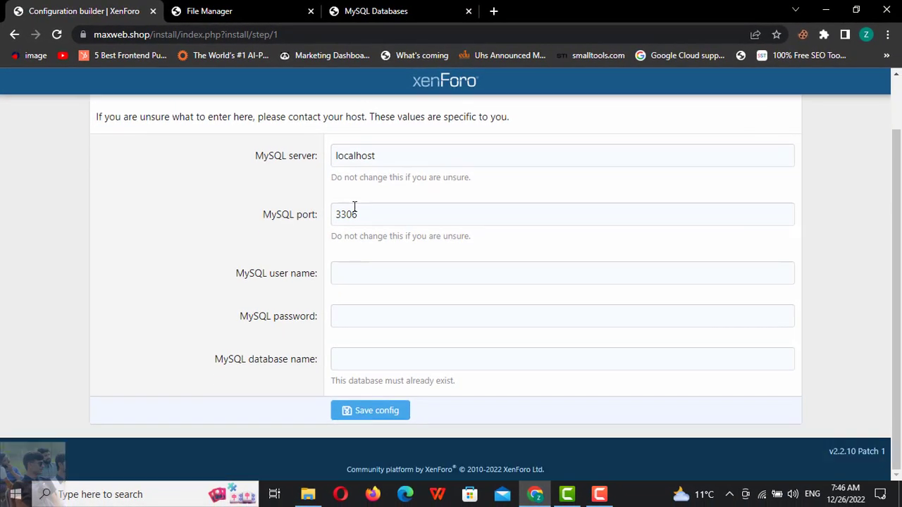
scroll(322, 201, "up", 1)
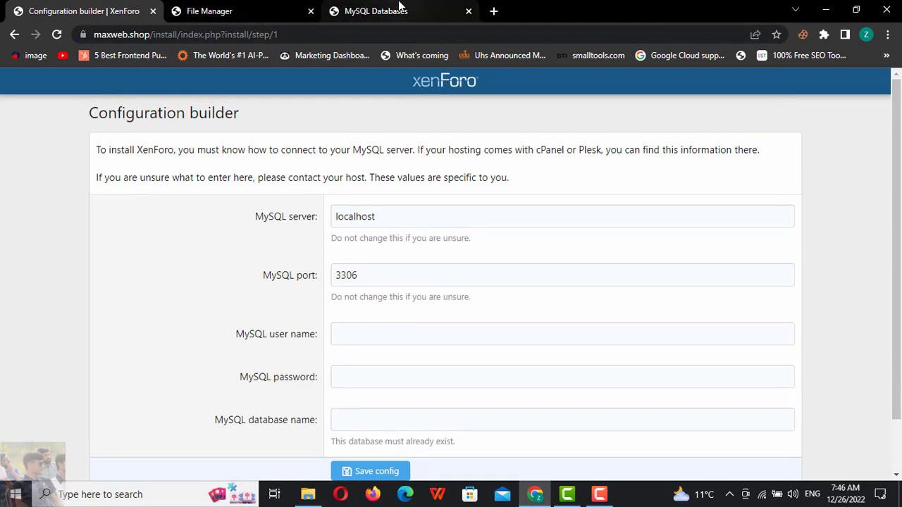
- Copy the MySQL user maxweb123 from cPanel into XenForo's user name field
left_click_drag(412, 10, 250, 10)
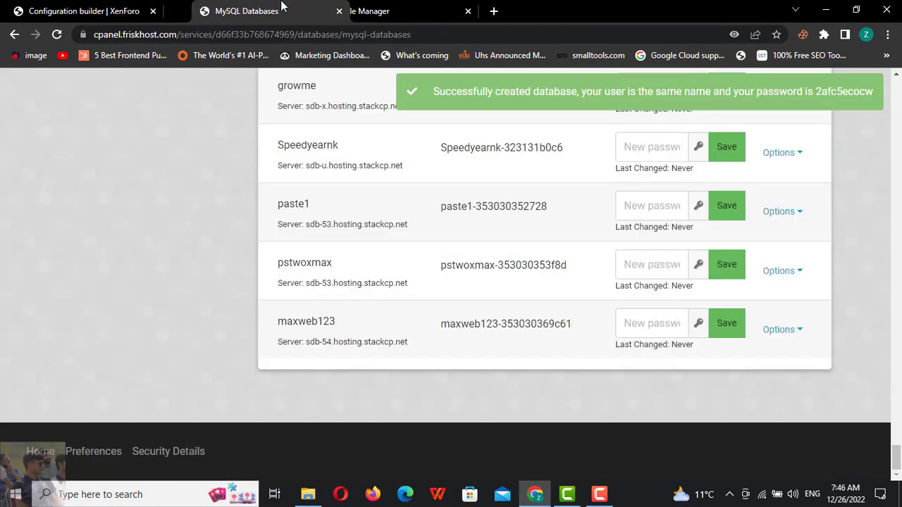
scroll(557, 316, "up", 3)
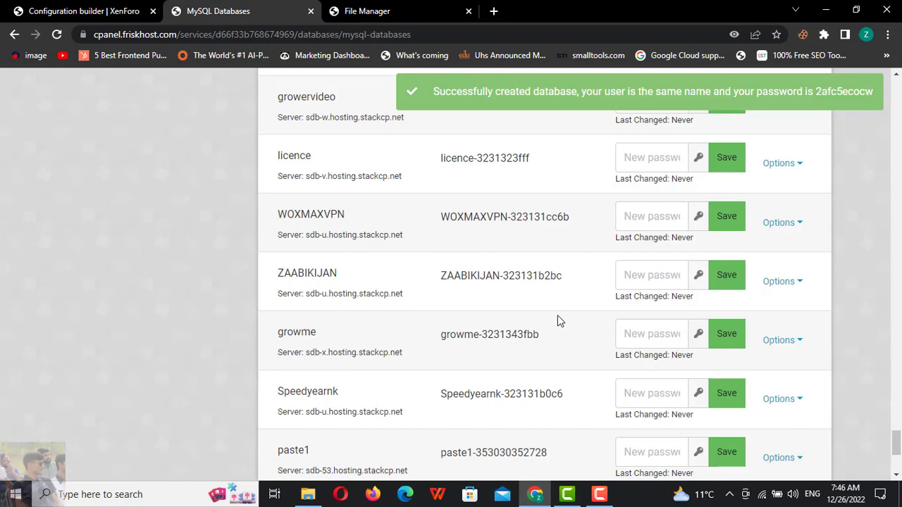
scroll(558, 315, "up", 3)
scroll(558, 316, "up", 3)
scroll(552, 316, "up", 2)
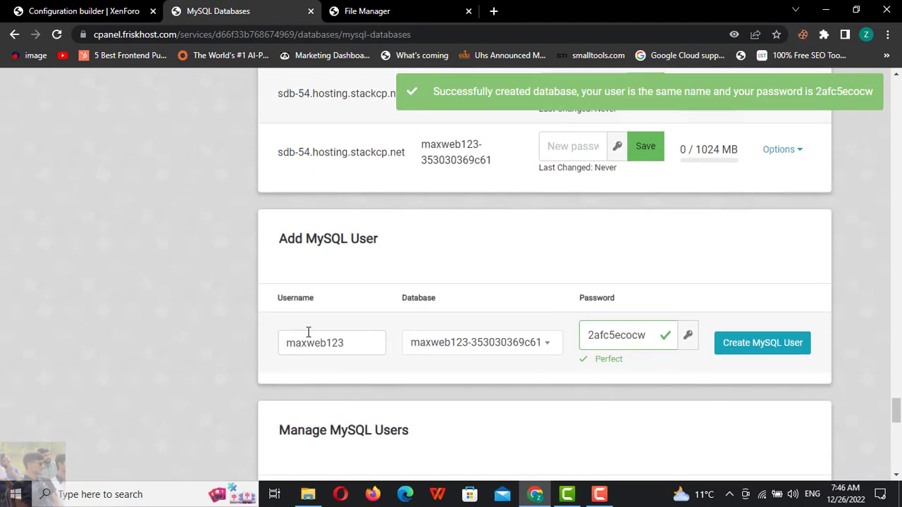
left_click(310, 341)
double_click(313, 342)
right_click(311, 342)
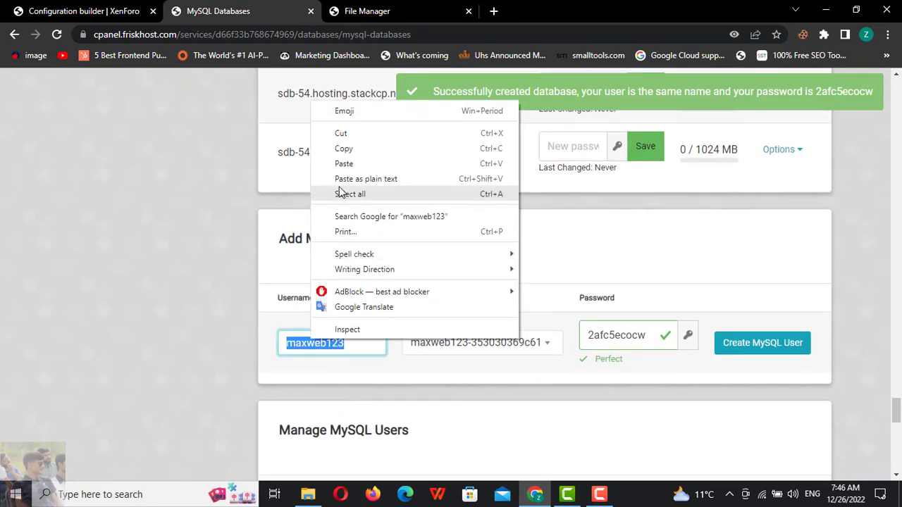
left_click(346, 148)
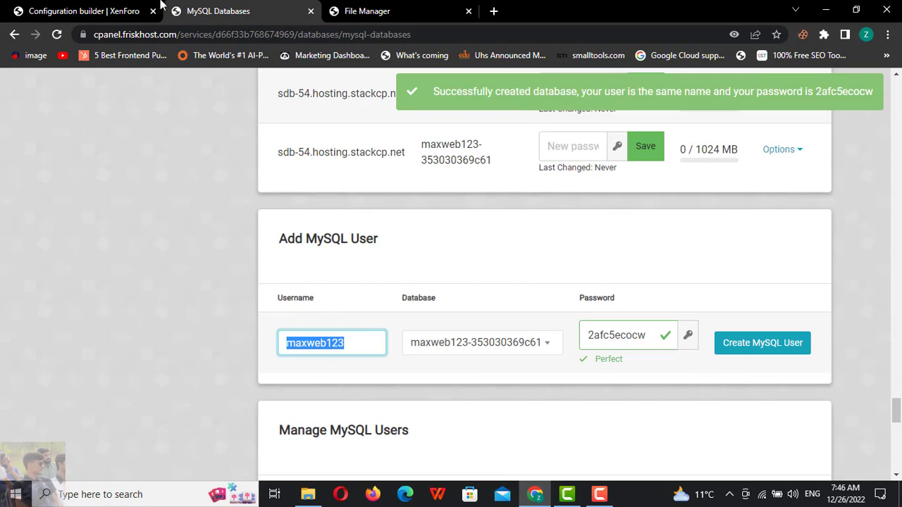
left_click(160, 5)
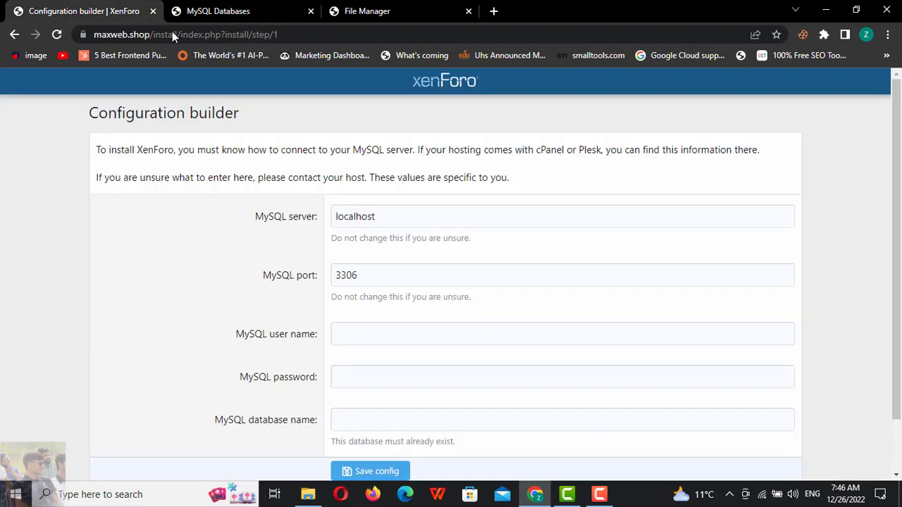
right_click(360, 334)
left_click(399, 211)
- Replace the localhost server value with the cPanel host sdb-54.hosting.stackcp.net
scroll(357, 297, "down", 1)
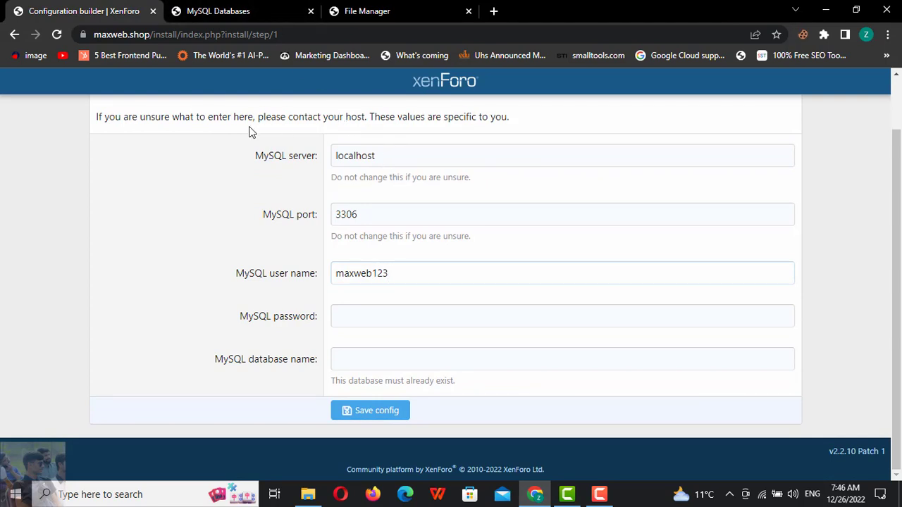
left_click_drag(258, 158, 324, 159)
left_click(388, 157)
left_click(366, 11)
left_click(265, 7)
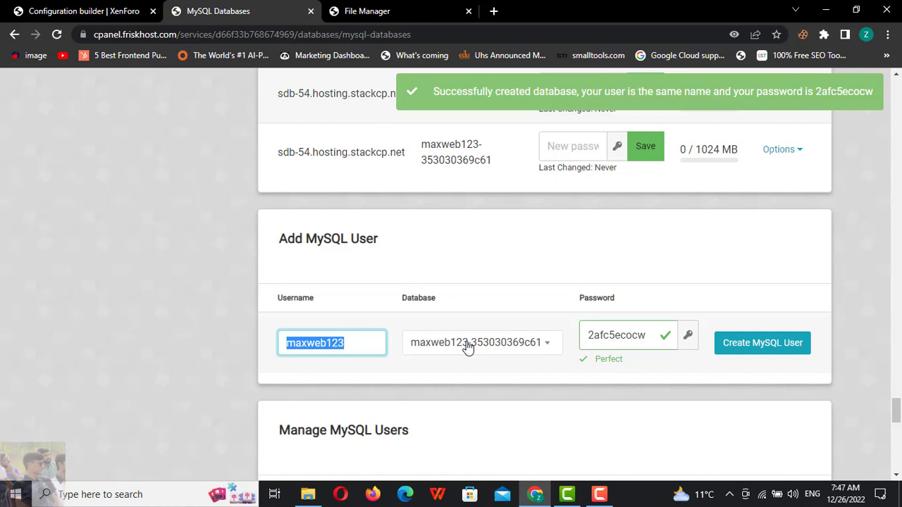
scroll(395, 218, "up", 1)
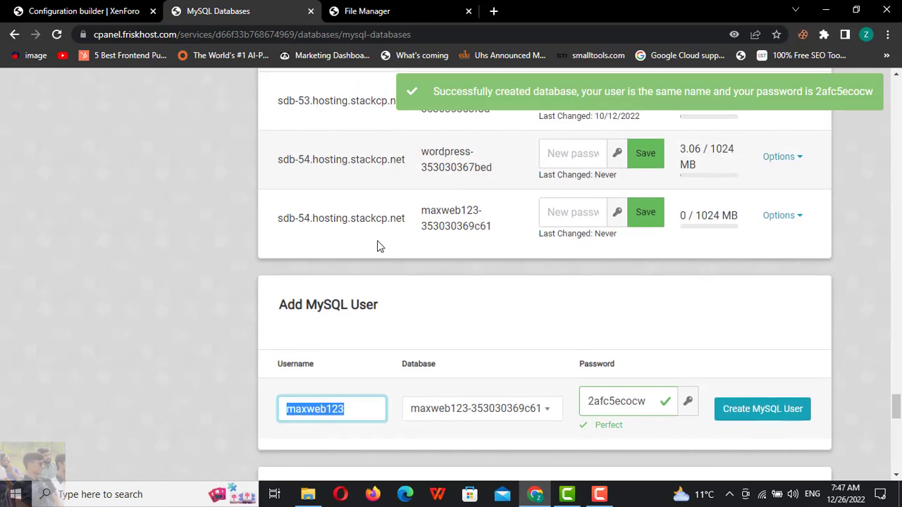
triple_click(379, 224)
right_click(380, 225)
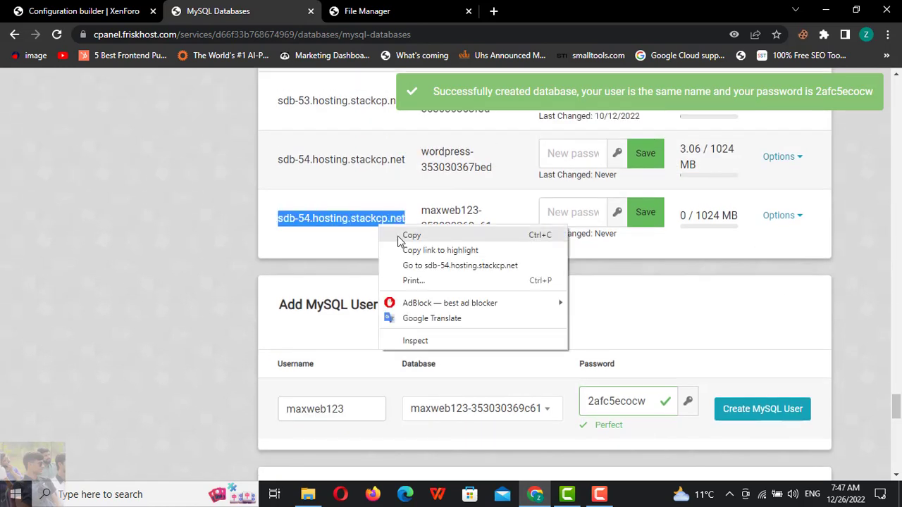
left_click(405, 235)
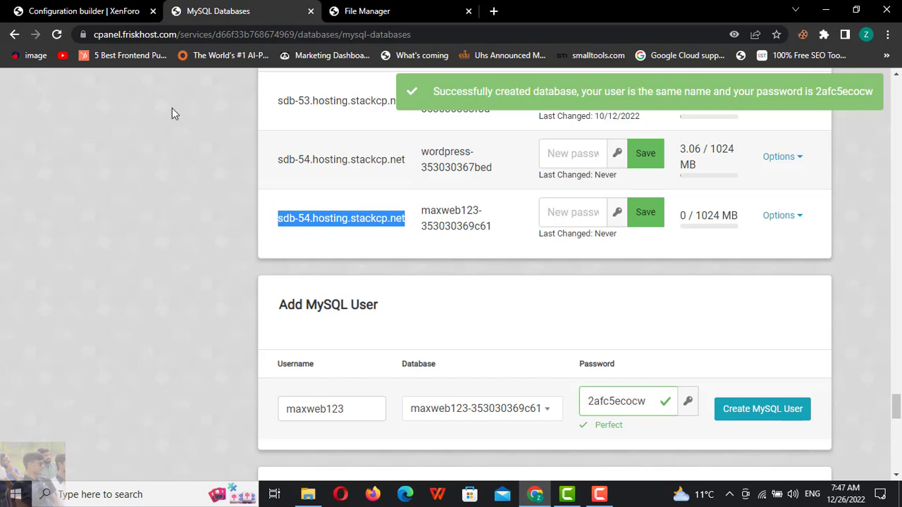
left_click(85, 10)
double_click(358, 156)
right_click(363, 159)
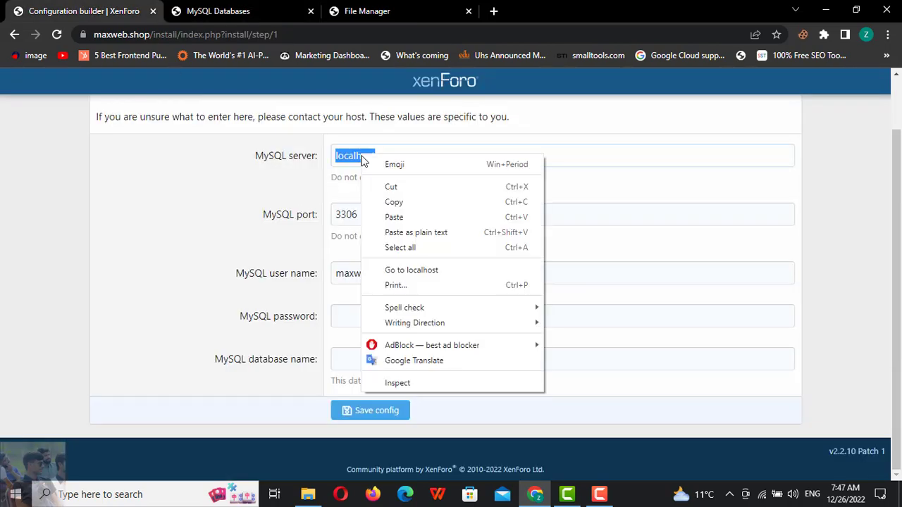
left_click(395, 217)
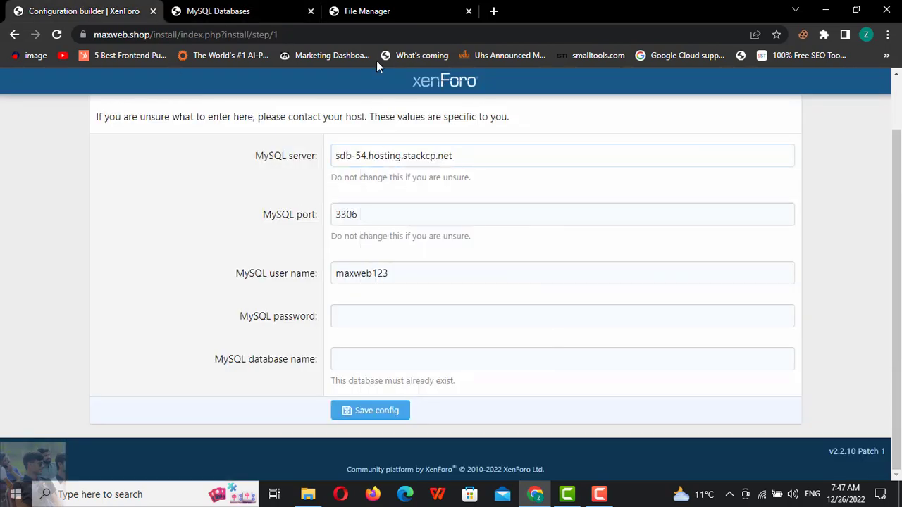
left_click(240, 10)
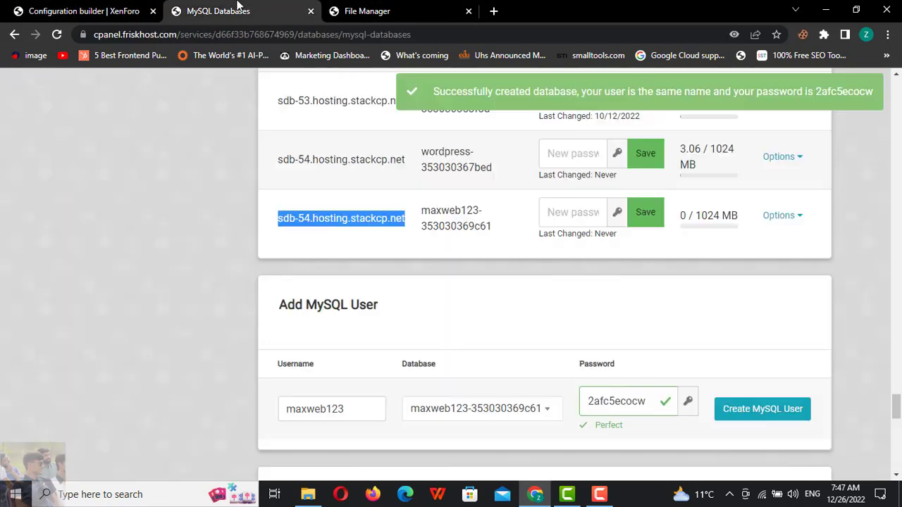
triple_click(446, 224)
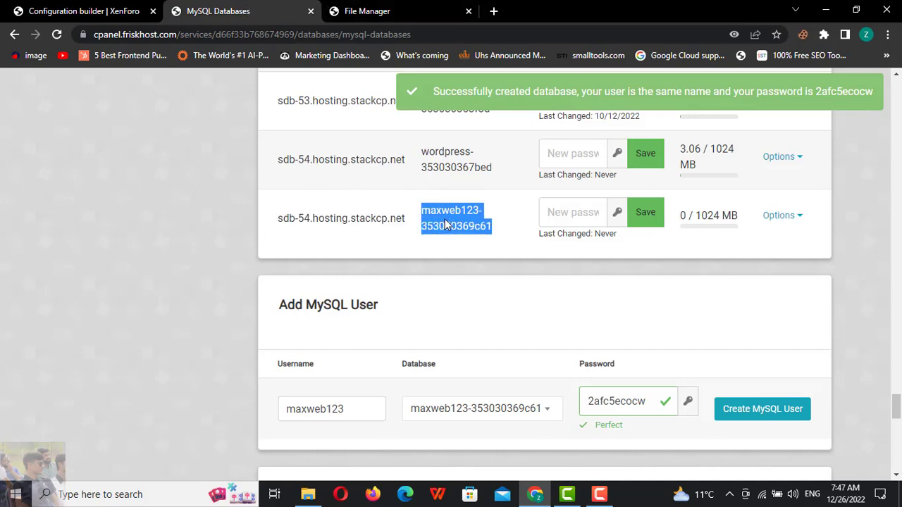
right_click(445, 221)
left_click(476, 230)
left_click(84, 10)
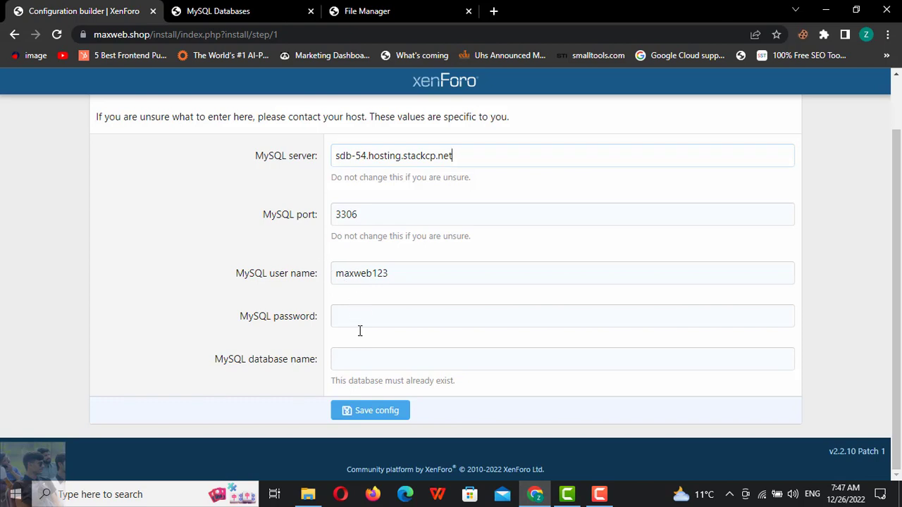
right_click(360, 357)
left_click(408, 232)
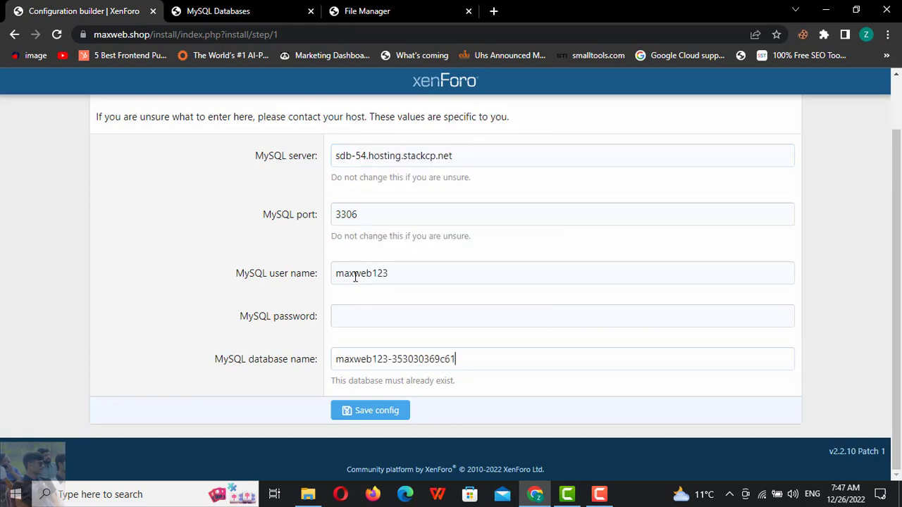
left_click(348, 316)
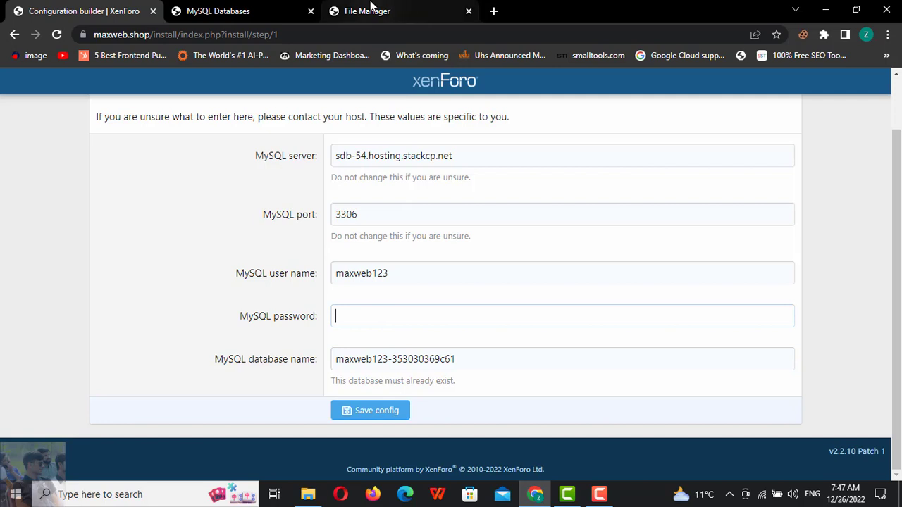
- Paste the generated cPanel database password into the form and save the config
left_click(292, 10)
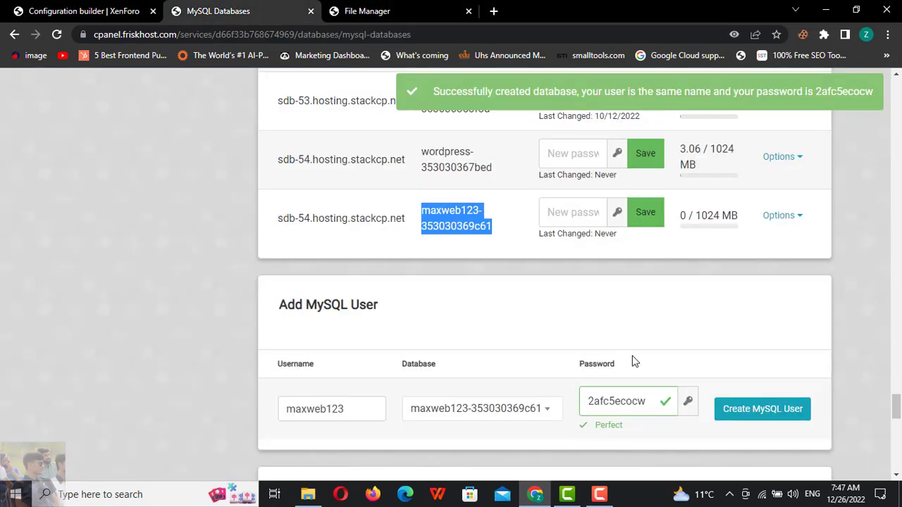
double_click(625, 401)
right_click(628, 401)
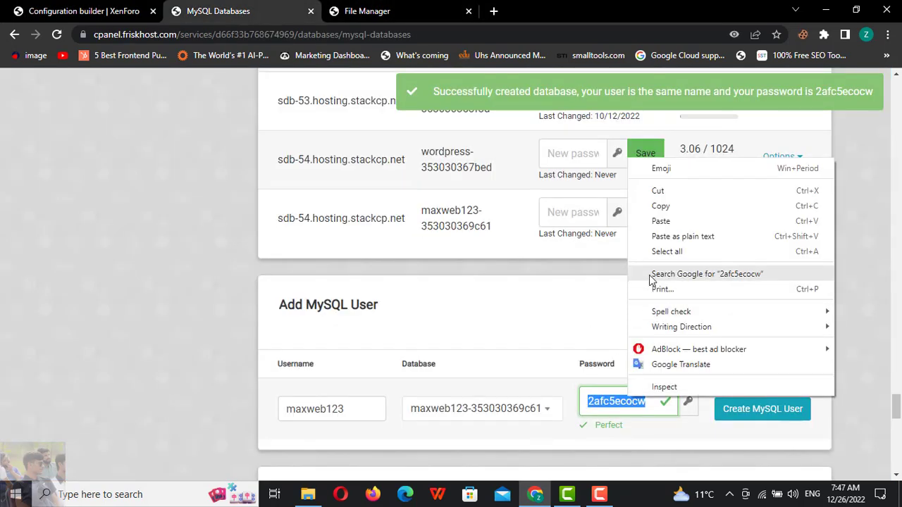
left_click(662, 206)
left_click(84, 10)
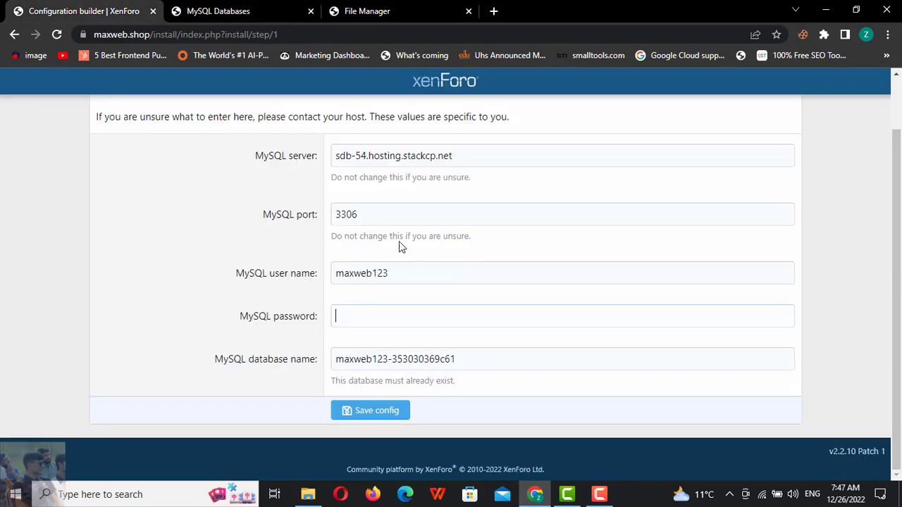
right_click(363, 318)
left_click(412, 205)
left_click(372, 411)
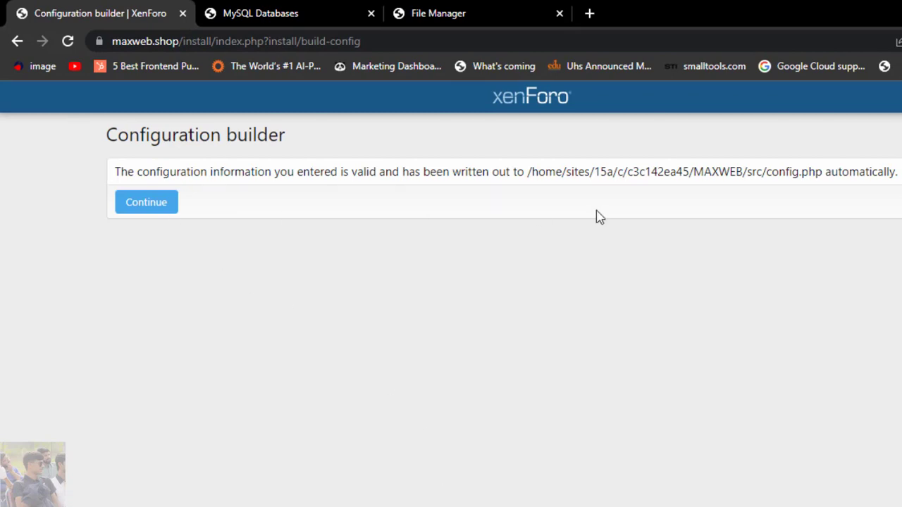
- Confirm the configuration is valid and verified, then start the XenForo installation
left_click_drag(201, 172, 897, 175)
left_click(824, 227)
left_click(152, 204)
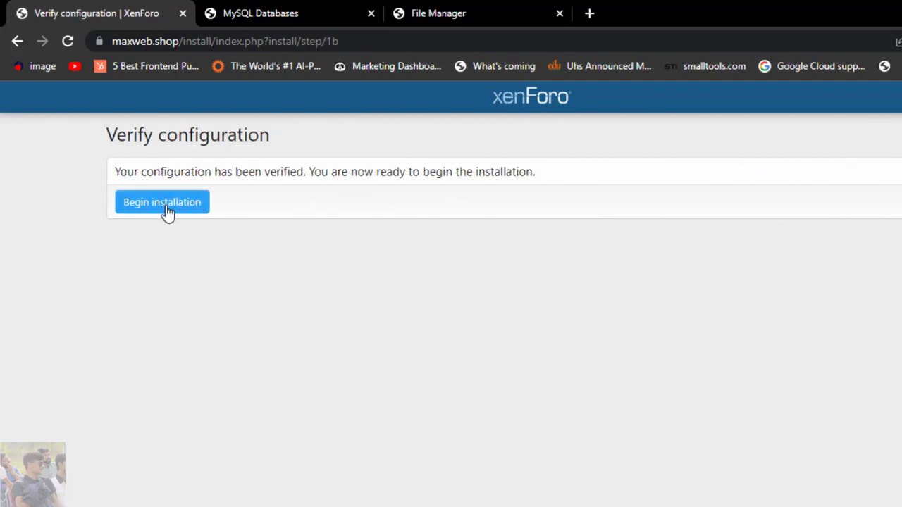
left_click_drag(142, 175, 496, 188)
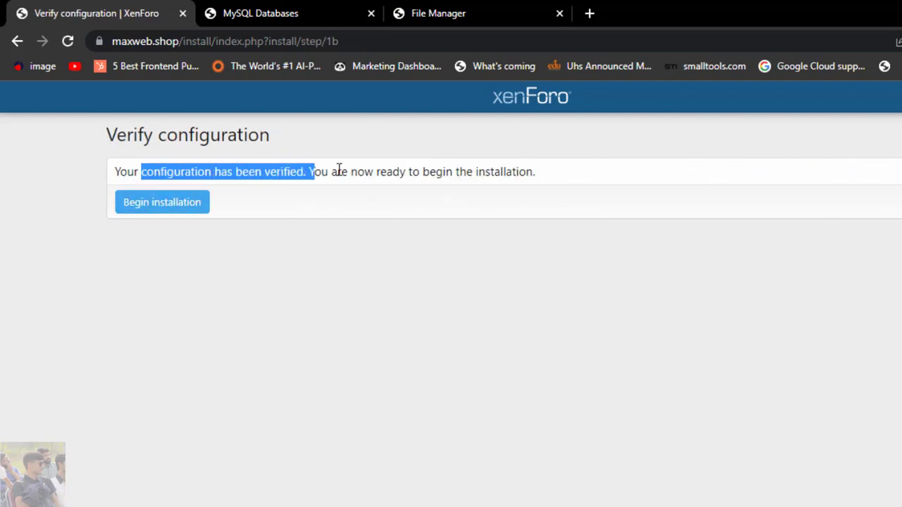
left_click(496, 189)
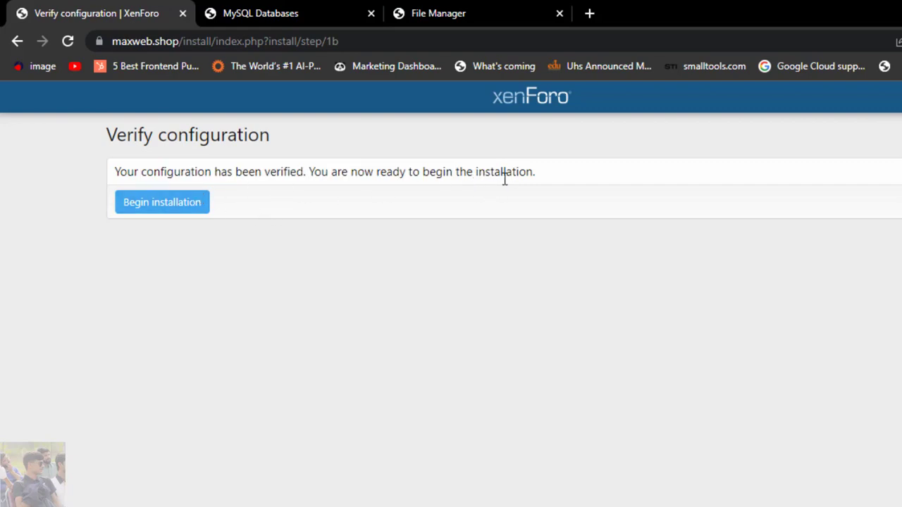
left_click(192, 204)
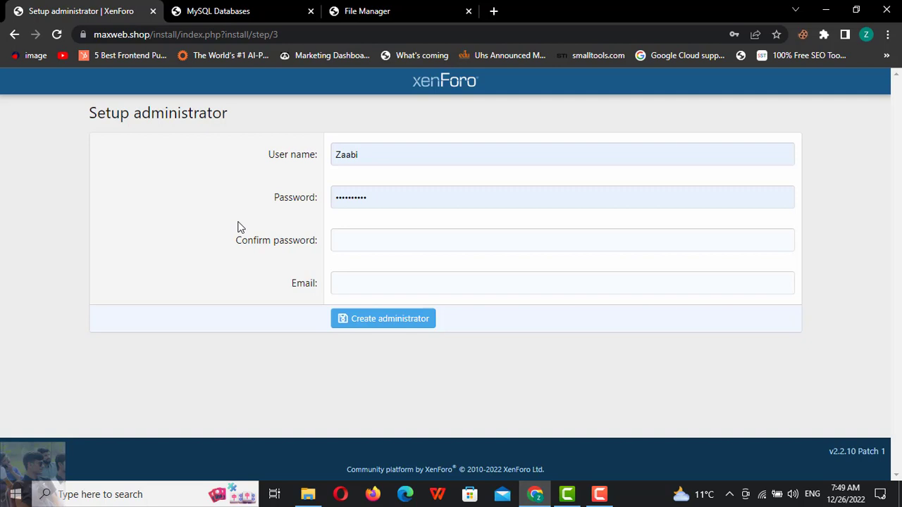
- Clear the autofilled login fields and enter the new administrator user name
left_click(394, 154)
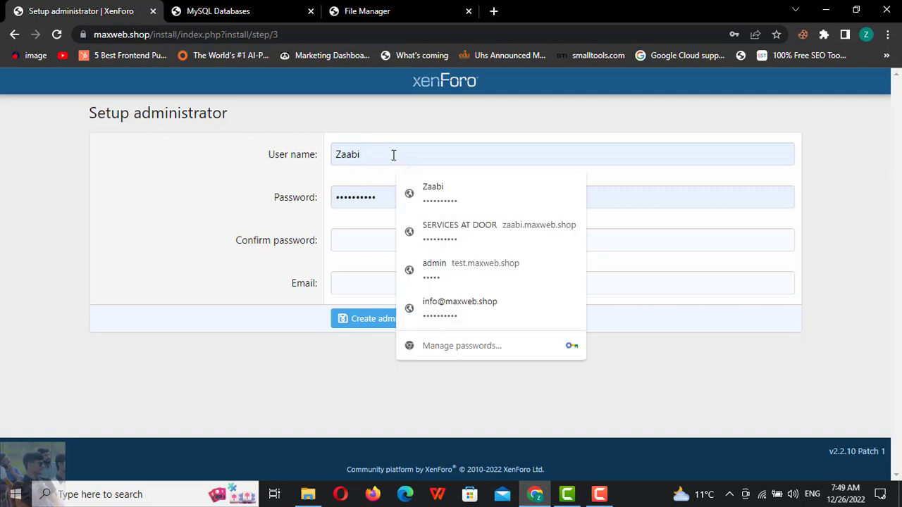
key("BackSpace")
key("BackSpace")
key("BackSpace")
key("BackSpace")
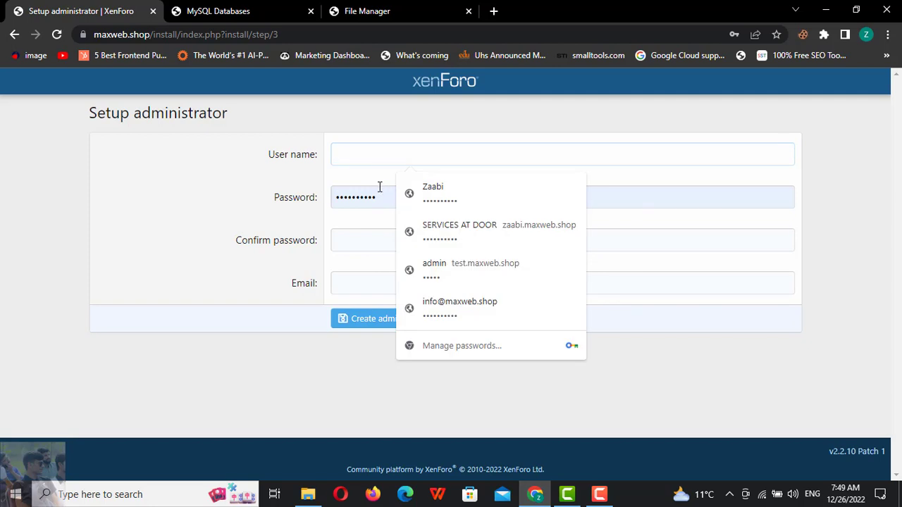
left_click(380, 187)
key("BackSpace")
key("BackSpace")
key("BackSpace")
key("BackSpace")
key("BackSpace")
key("BackSpace")
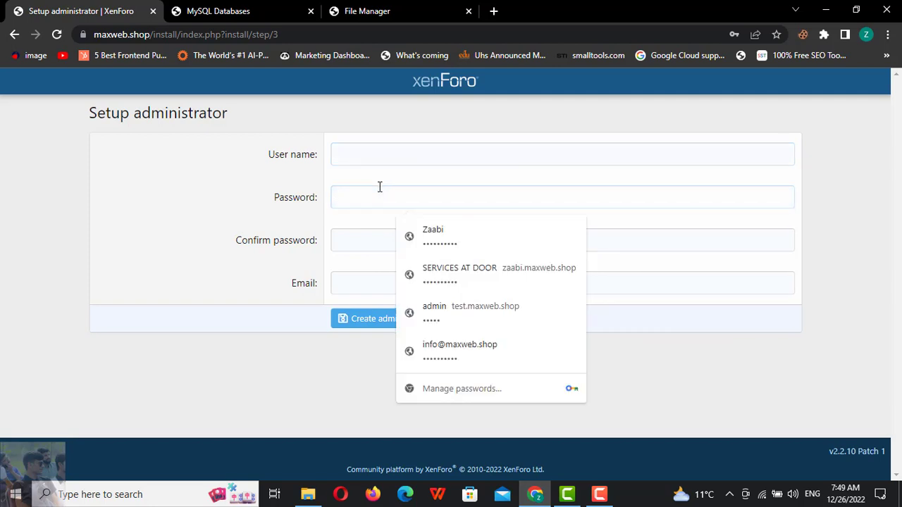
left_click(365, 146)
left_click(318, 171)
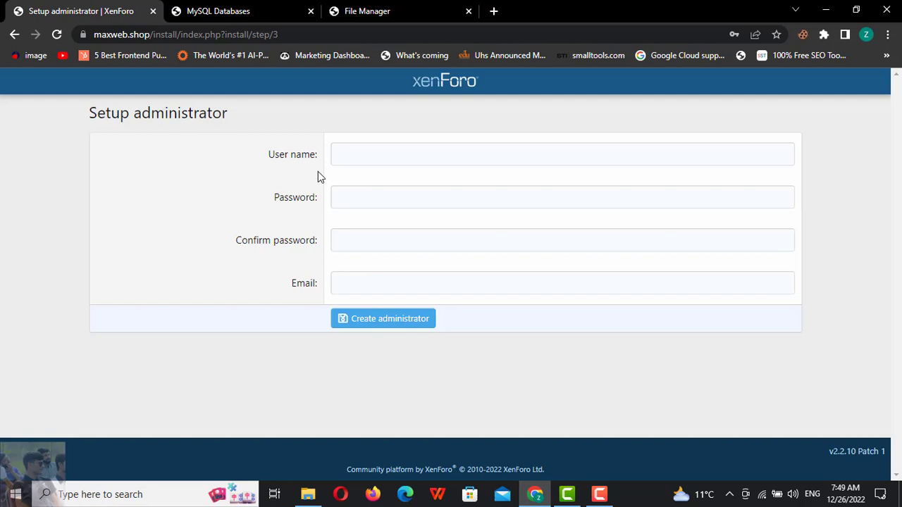
left_click(349, 155)
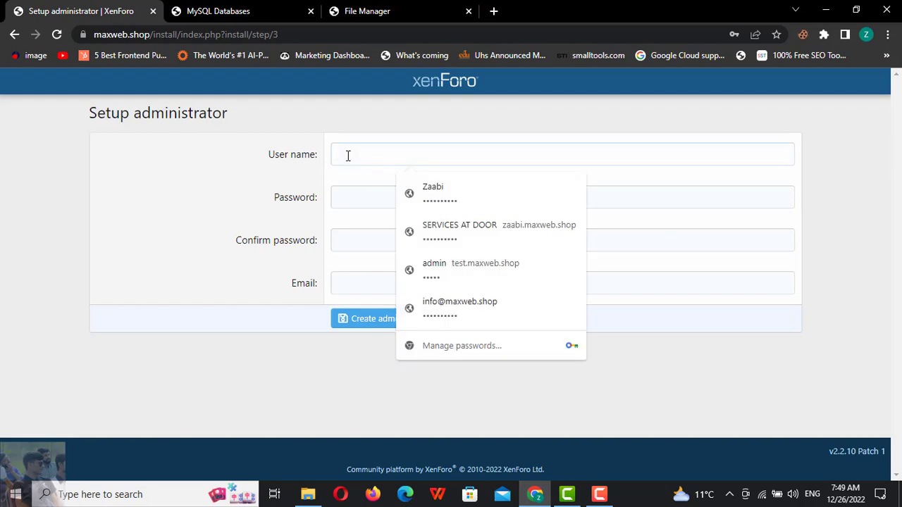
type("m")
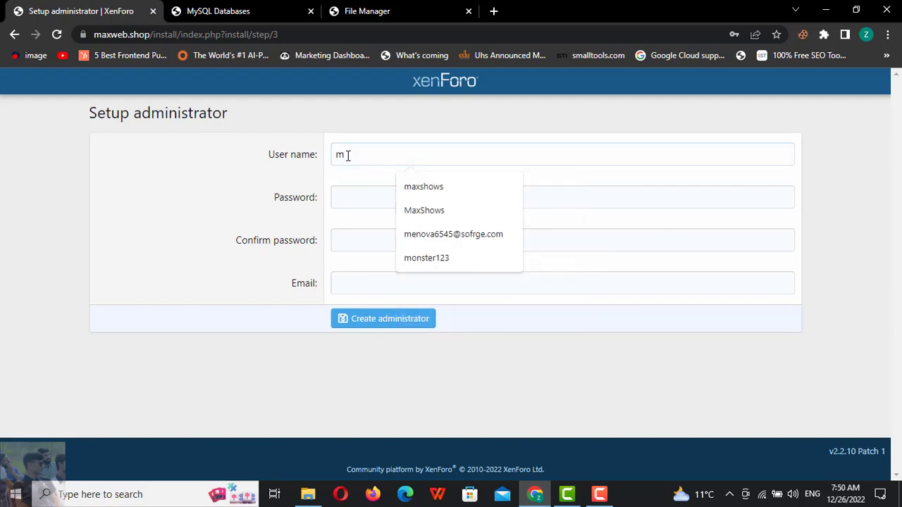
type("axw")
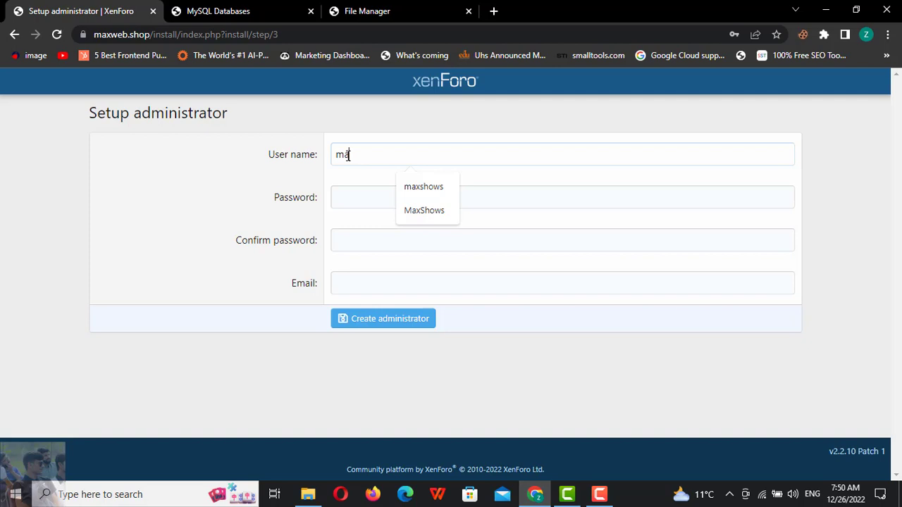
type("eb")
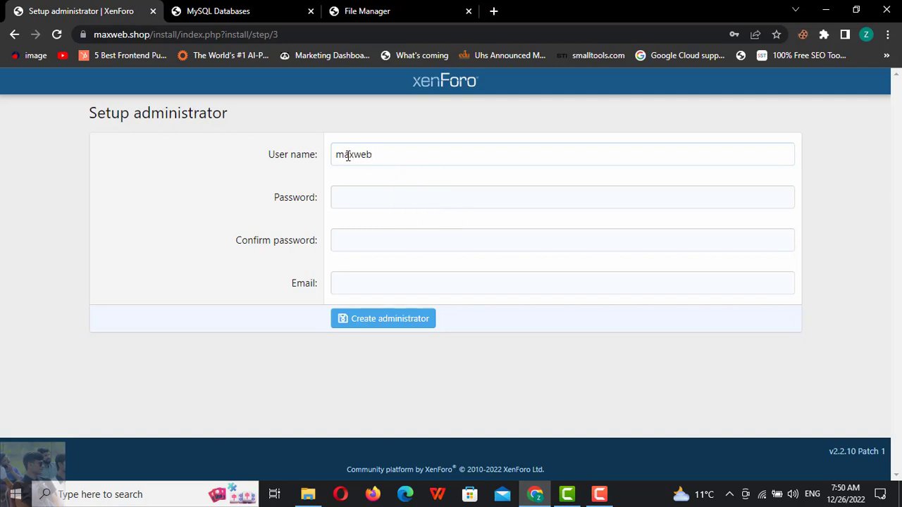
- Enter the admin password twice and the site's admin e-mail, then create the administrator
left_click(338, 196)
left_click(359, 245)
type("m")
left_click(365, 279)
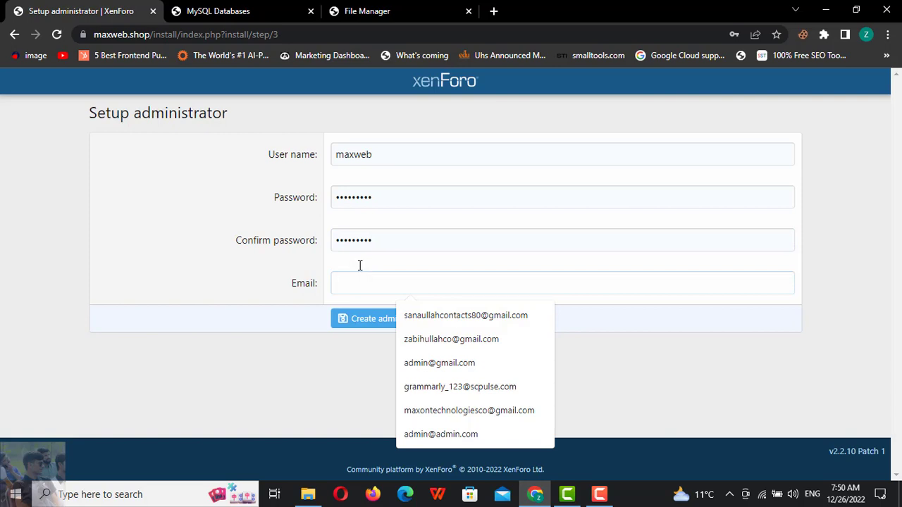
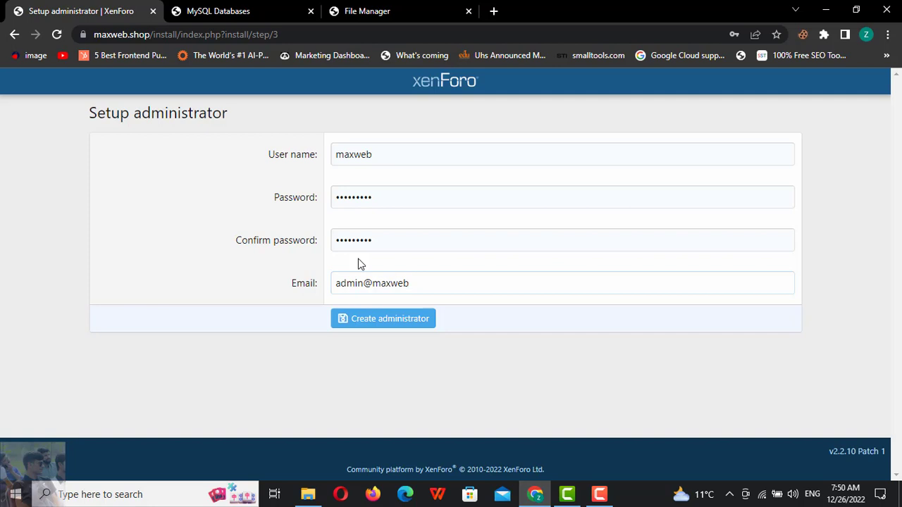
left_click(400, 328)
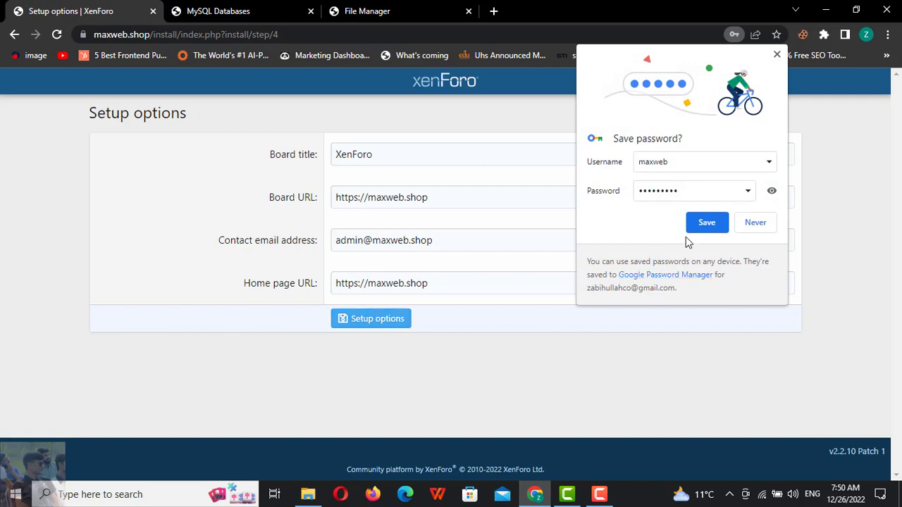
- Save the admin login in the browser, retitle the board Maxweb, and save the setup options
left_click(714, 227)
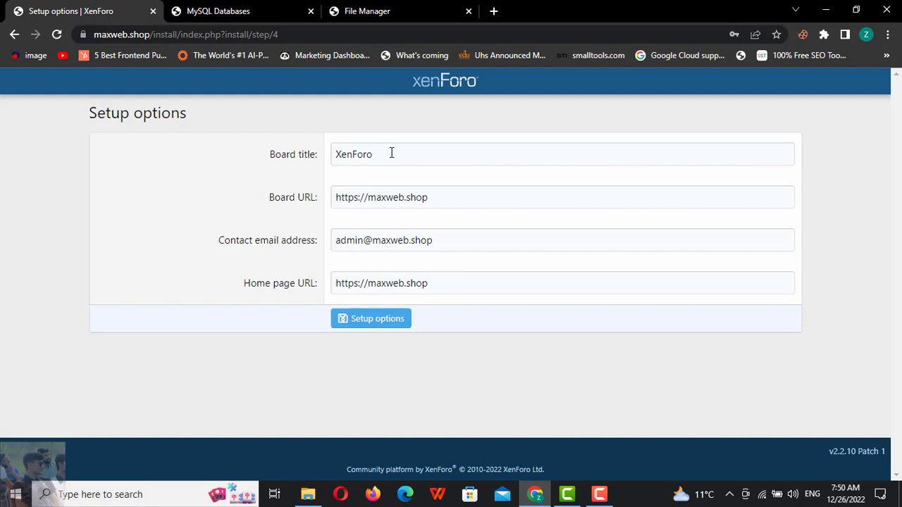
left_click_drag(391, 153, 331, 156)
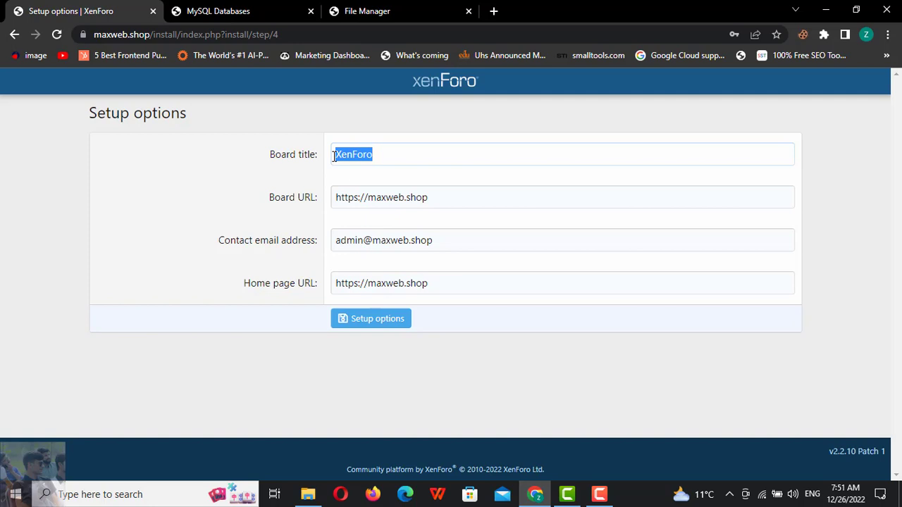
type("Max")
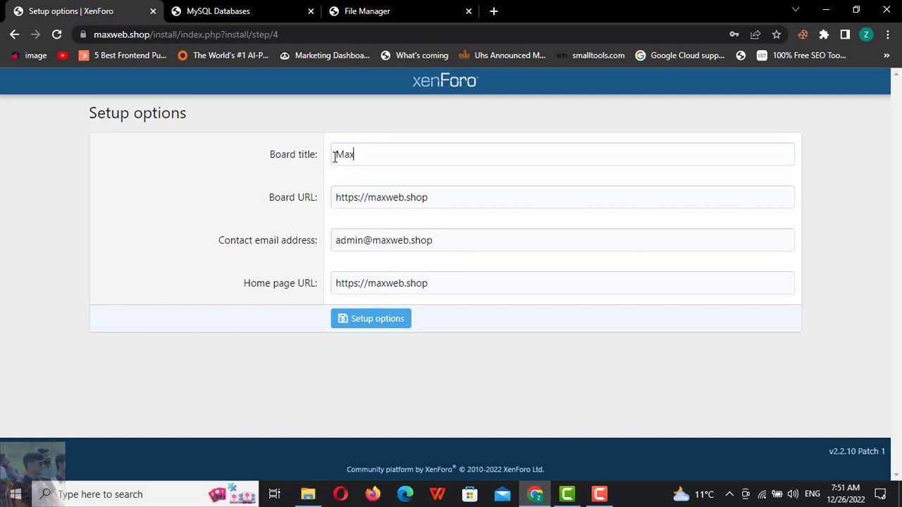
type("web")
left_click(373, 241)
left_click(436, 291)
left_click(388, 324)
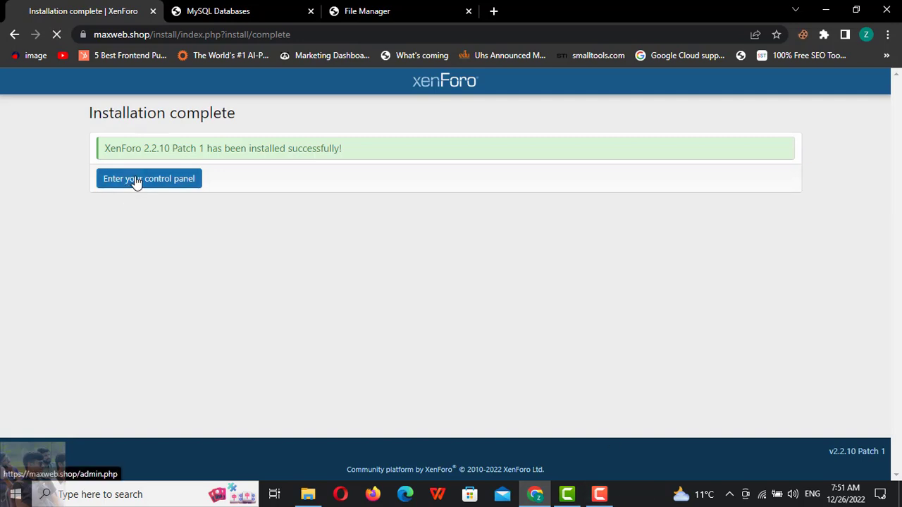
- Log in to the admin control panel with the saved administrator credentials
left_click(137, 181)
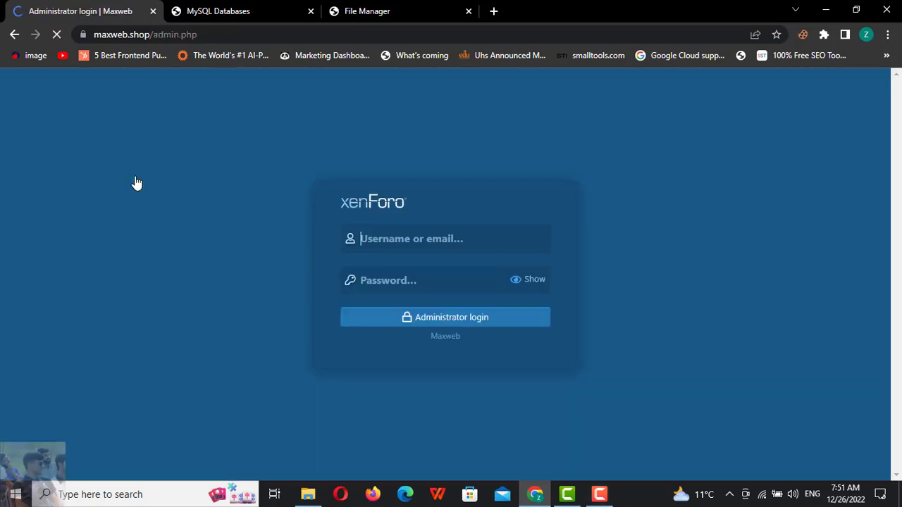
left_click(423, 234)
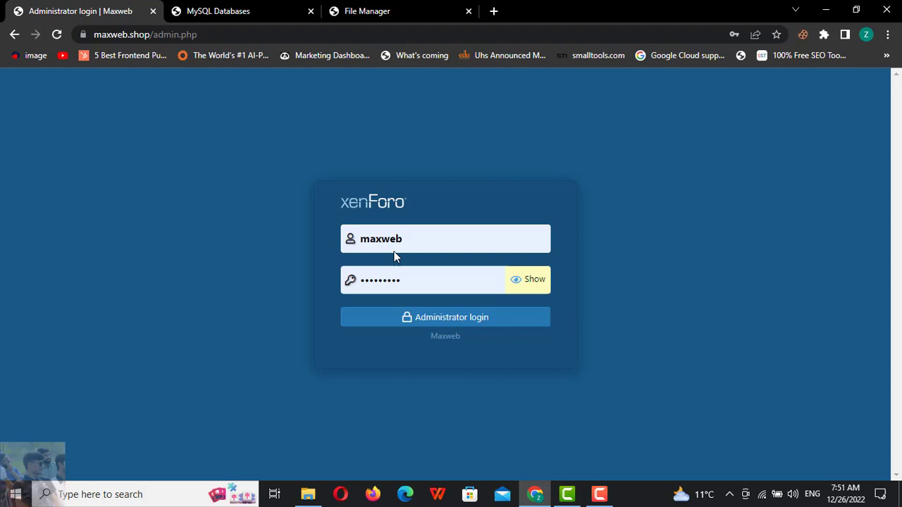
left_click(422, 324)
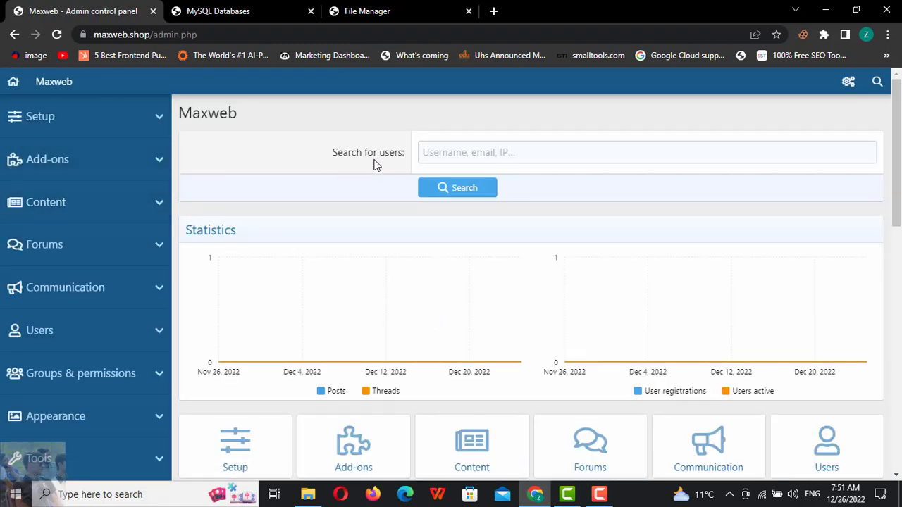
- Expand Setup in the admin sidebar and open the board Options list
scroll(374, 162, "down", 2)
scroll(367, 163, "down", 3)
scroll(358, 159, "down", 1)
scroll(354, 158, "down", 3)
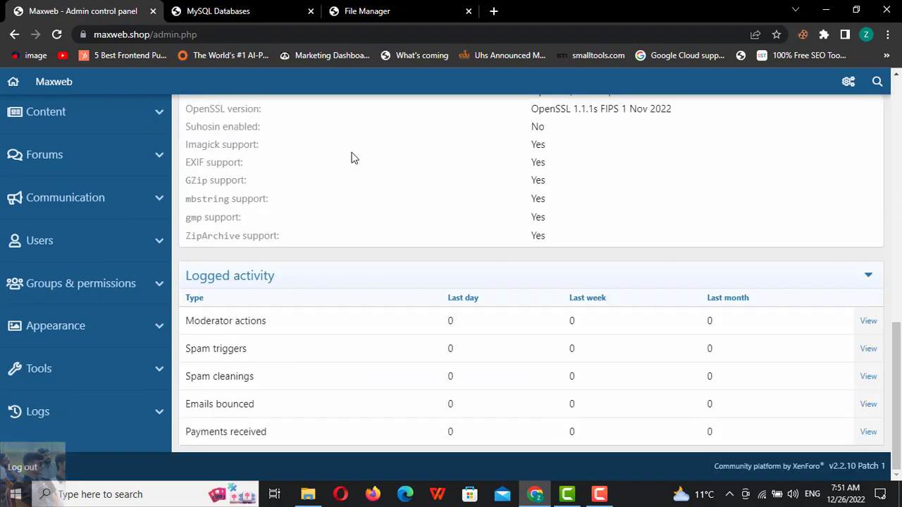
scroll(348, 157, "up", 4)
scroll(324, 152, "up", 4)
scroll(313, 153, "up", 1)
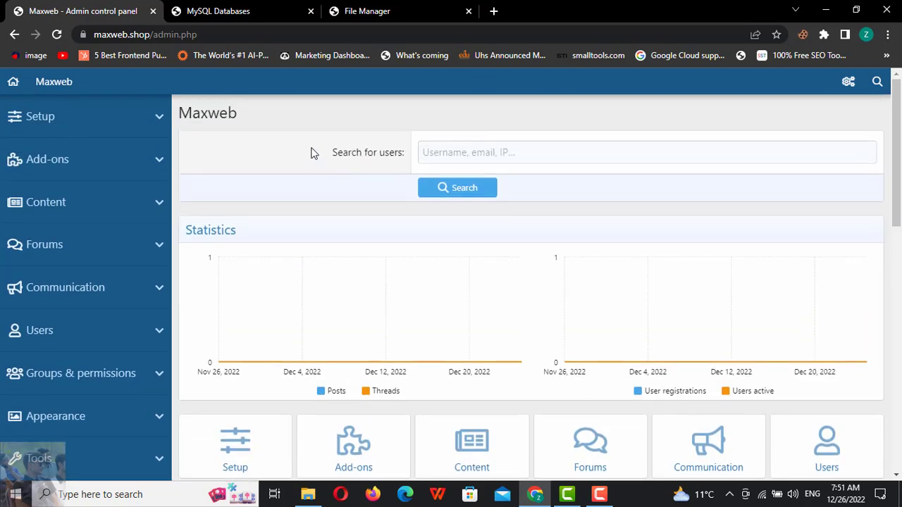
left_click(63, 128)
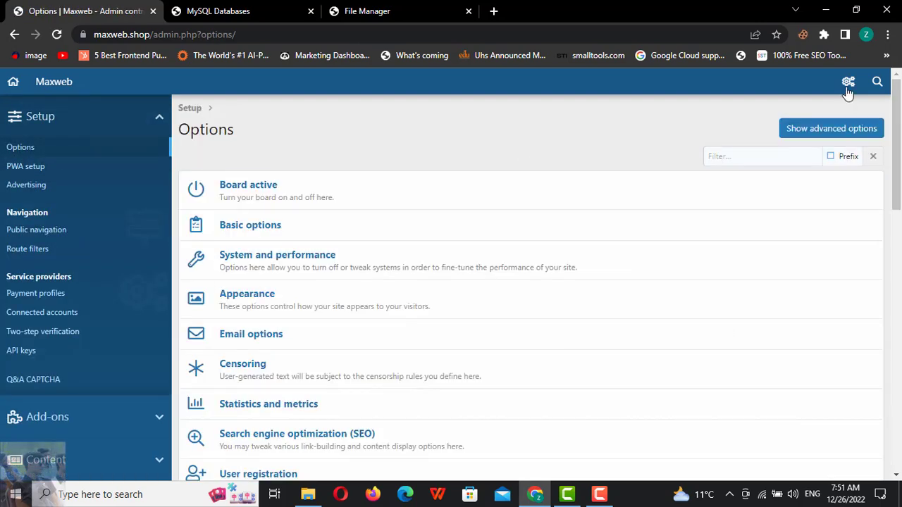
left_click(848, 87)
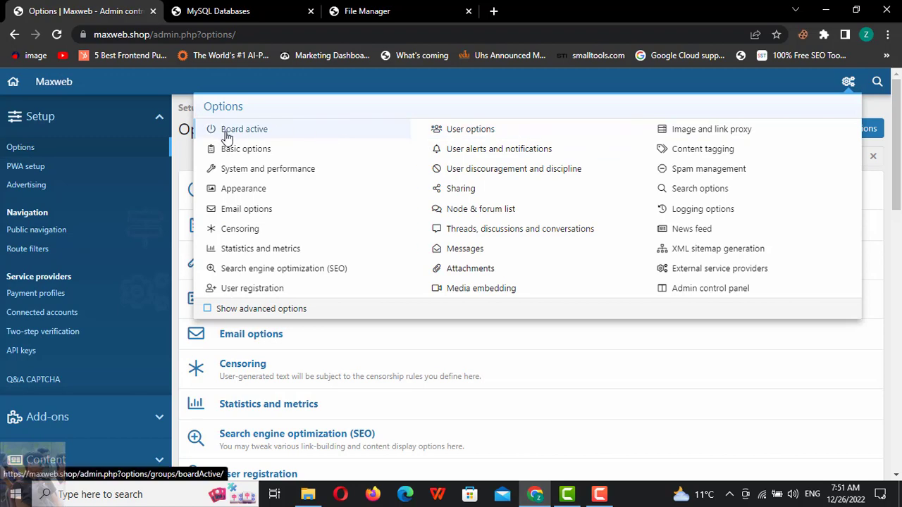